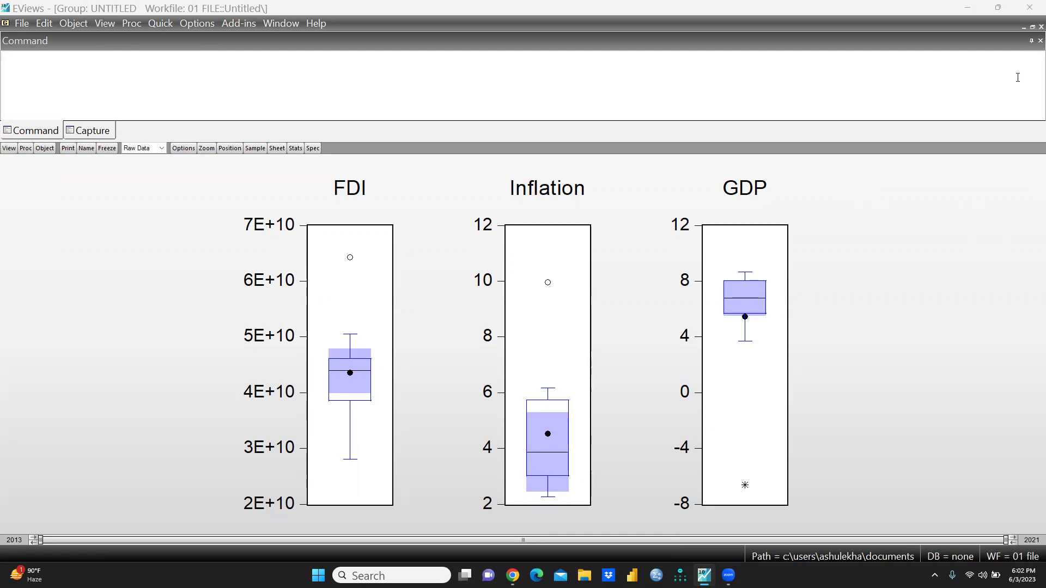
Delete the untitled boxplot group and close the 01 FILE workfile, saving its changes.
click(1032, 27)
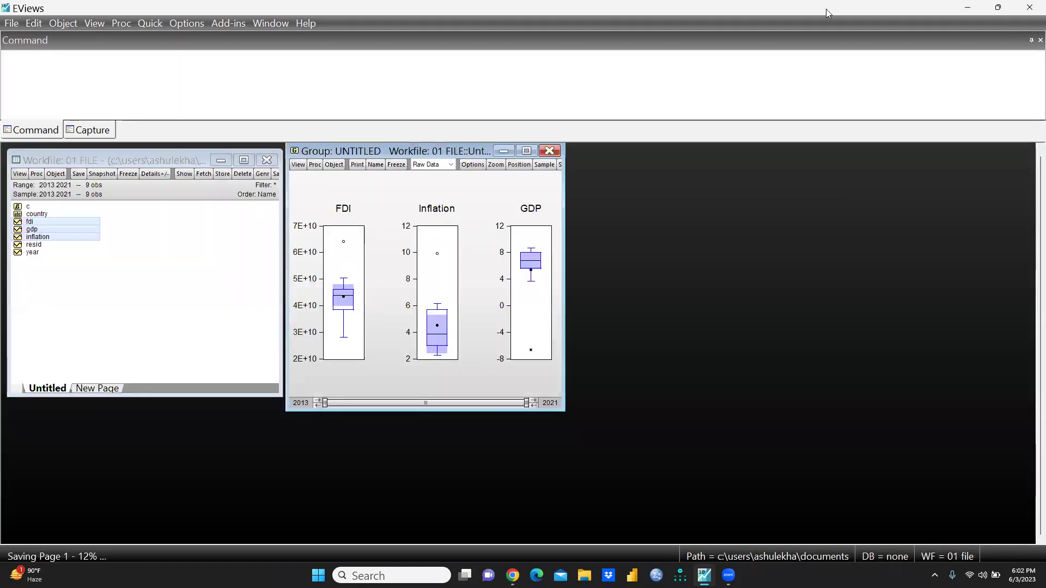
click(549, 151)
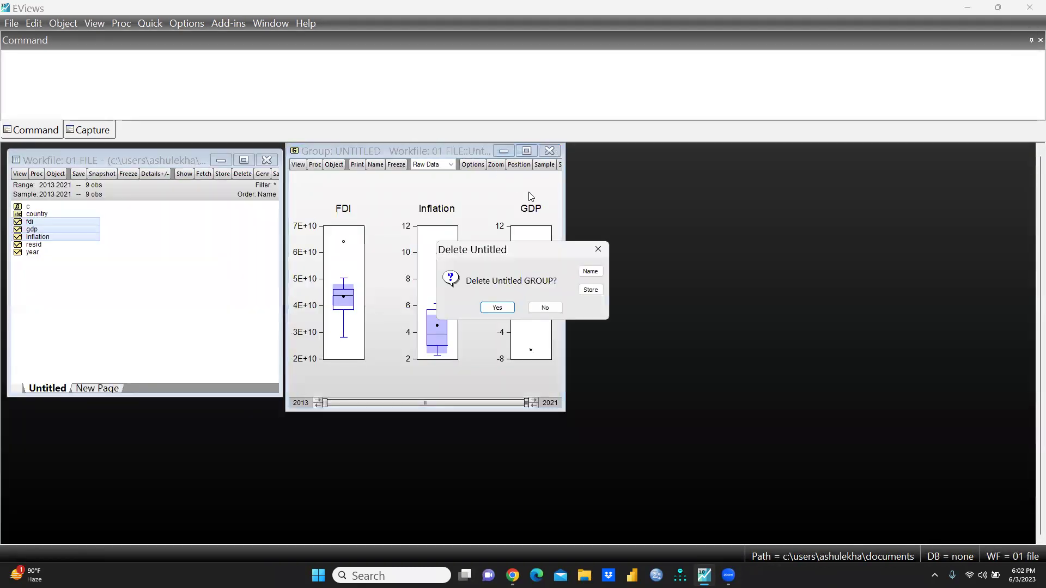
click(497, 309)
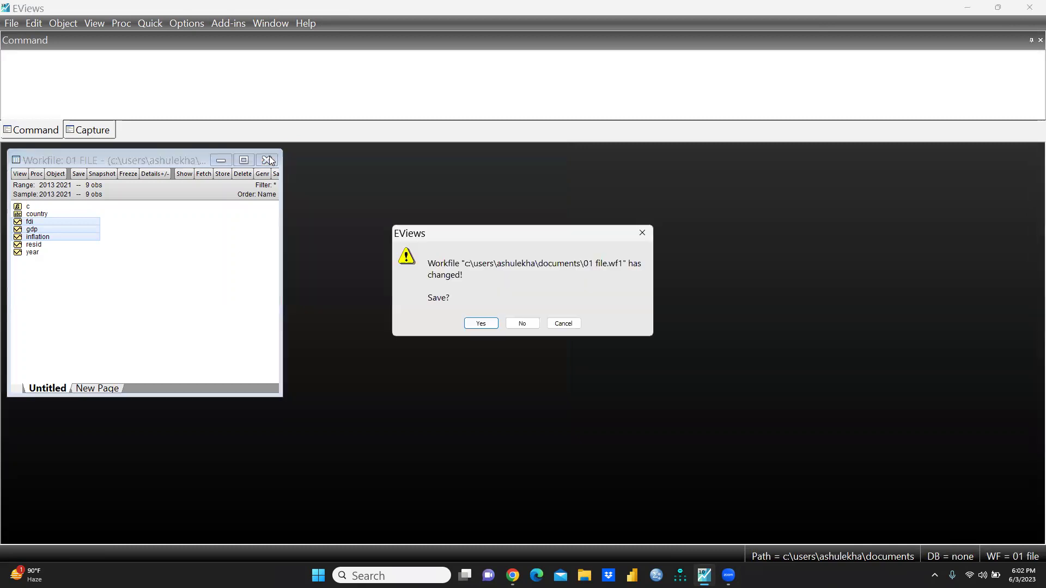
click(482, 324)
click(587, 272)
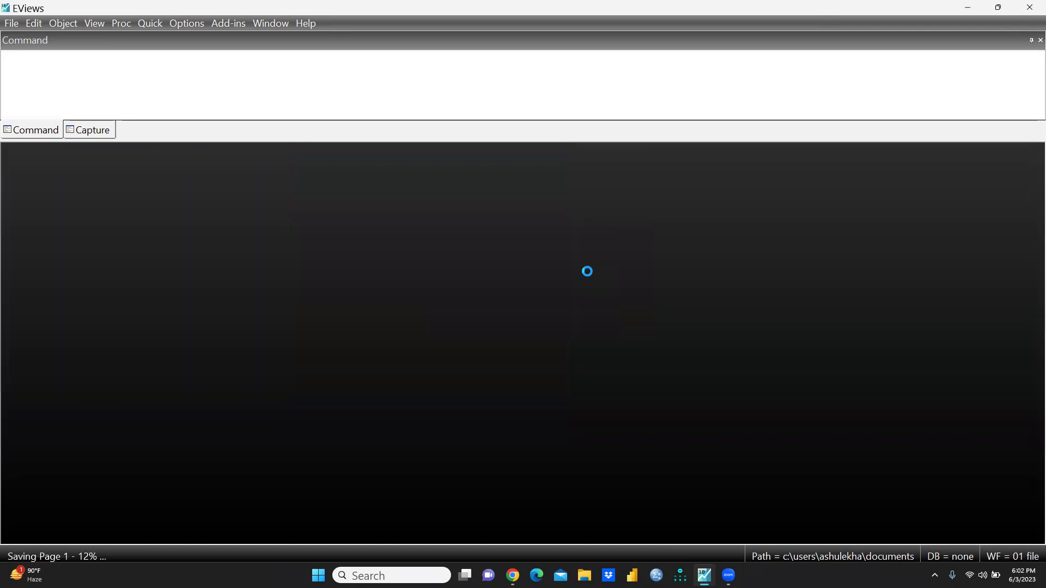
Open 01 File.xlsx from the EViews folder on the Desktop as a foreign data workfile.
click(12, 24)
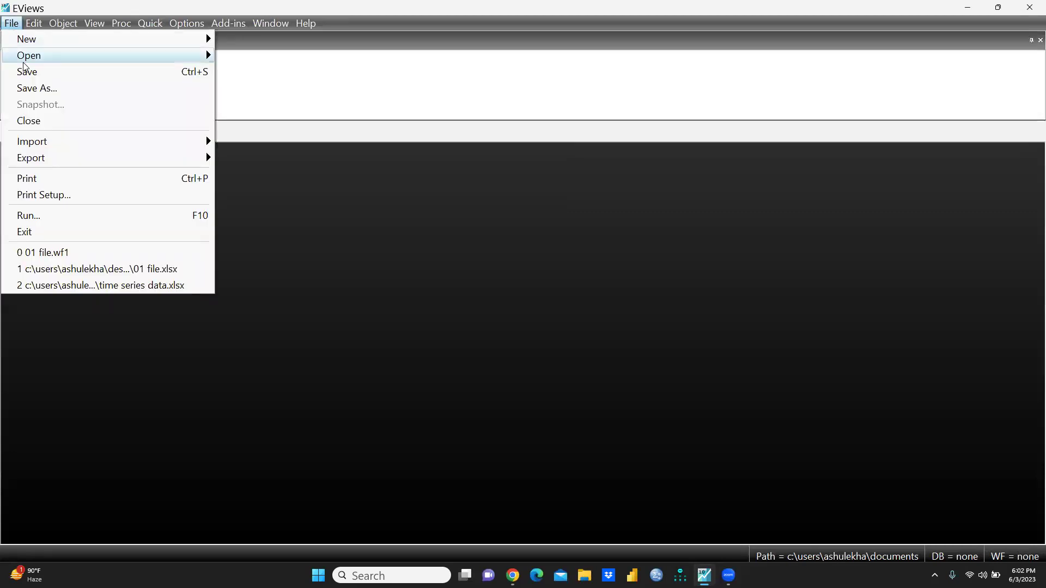
mouse_move(24, 58)
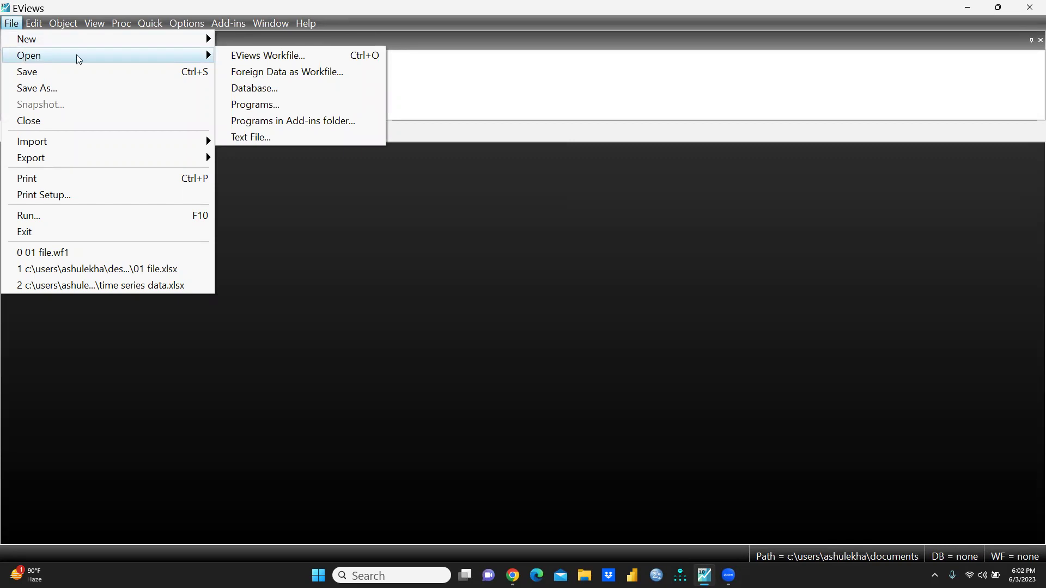
click(278, 71)
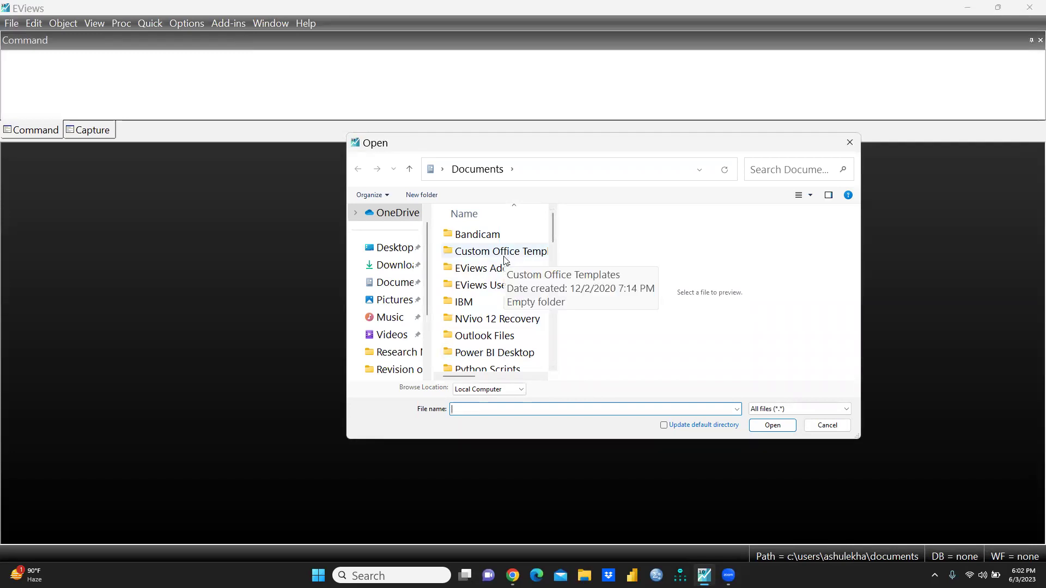
scroll(518, 295, down, 1)
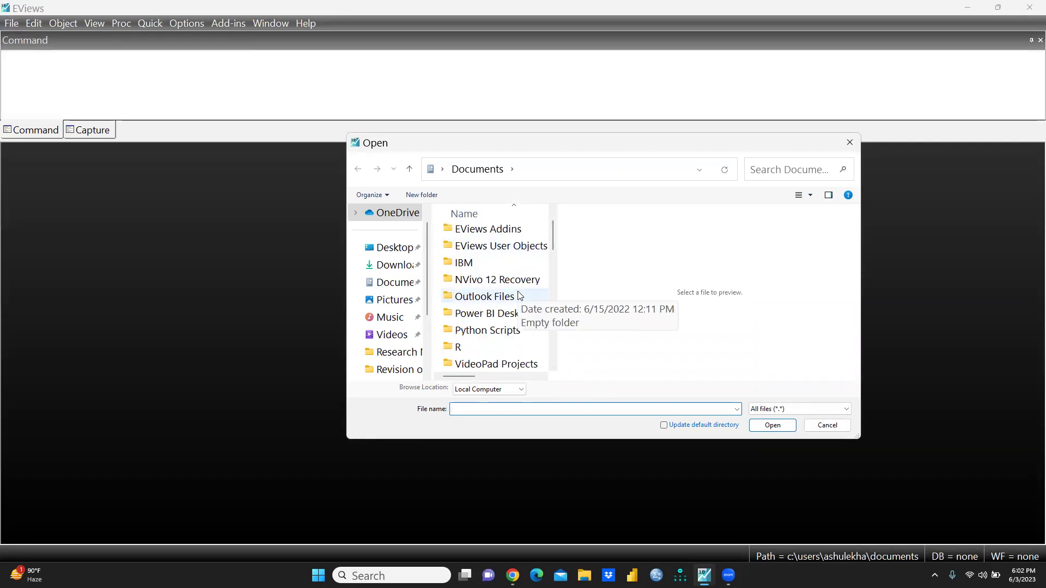
scroll(519, 295, up, 1)
scroll(520, 296, down, 3)
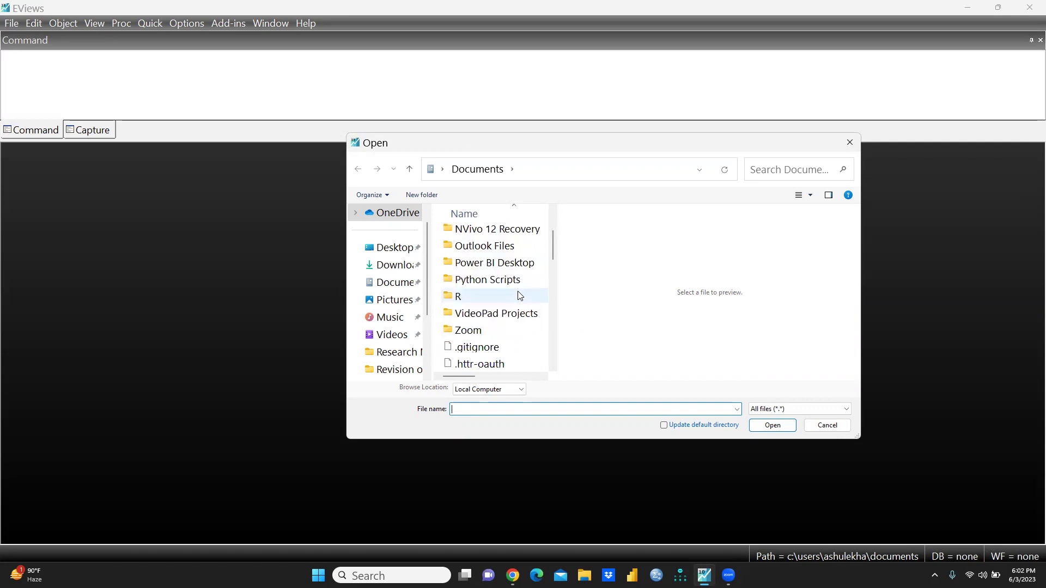
click(395, 249)
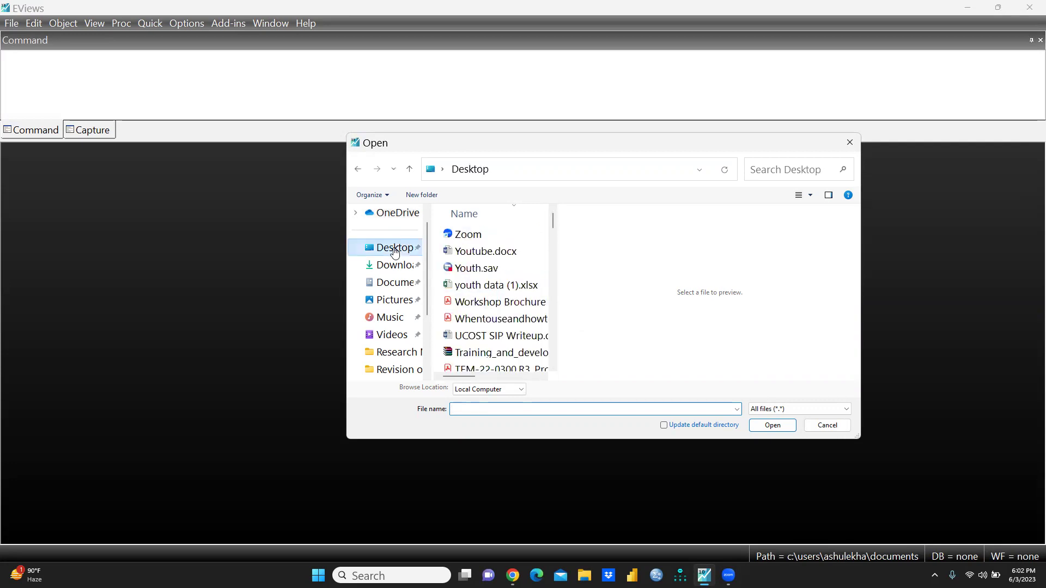
scroll(522, 259, down, 6)
scroll(520, 258, down, 20)
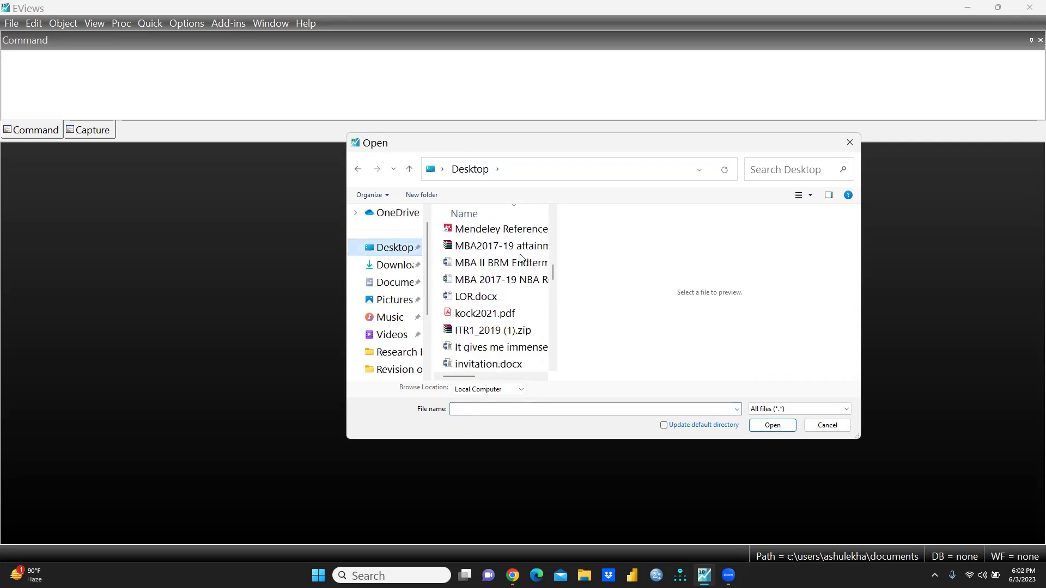
scroll(520, 258, down, 3)
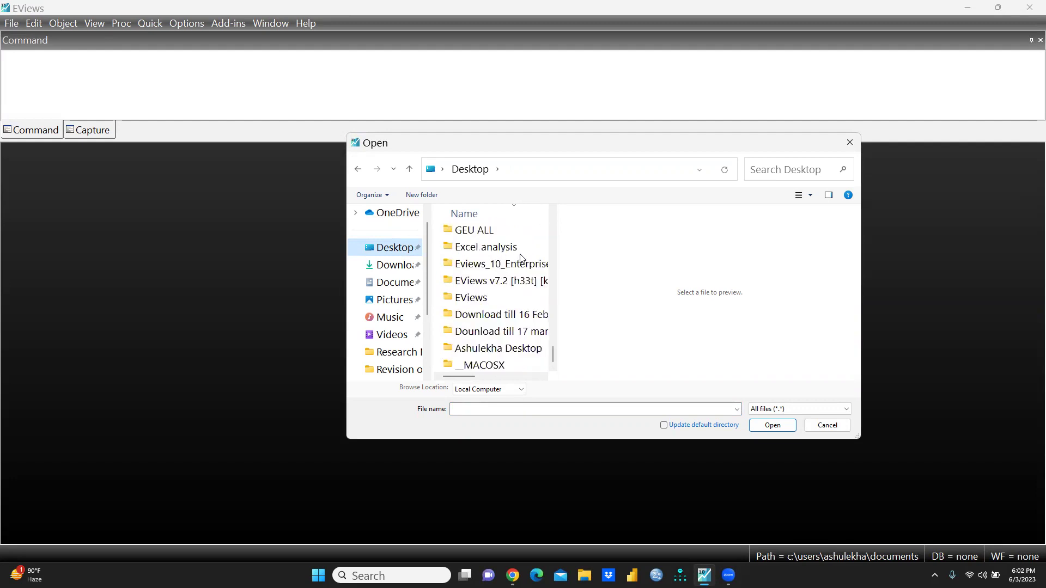
double_click(469, 303)
click(482, 235)
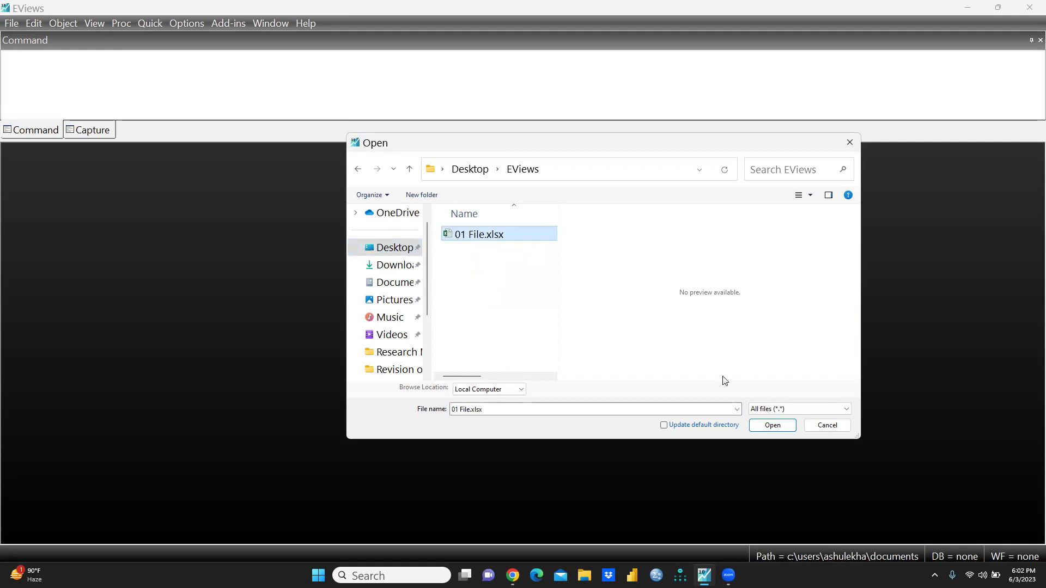
click(776, 424)
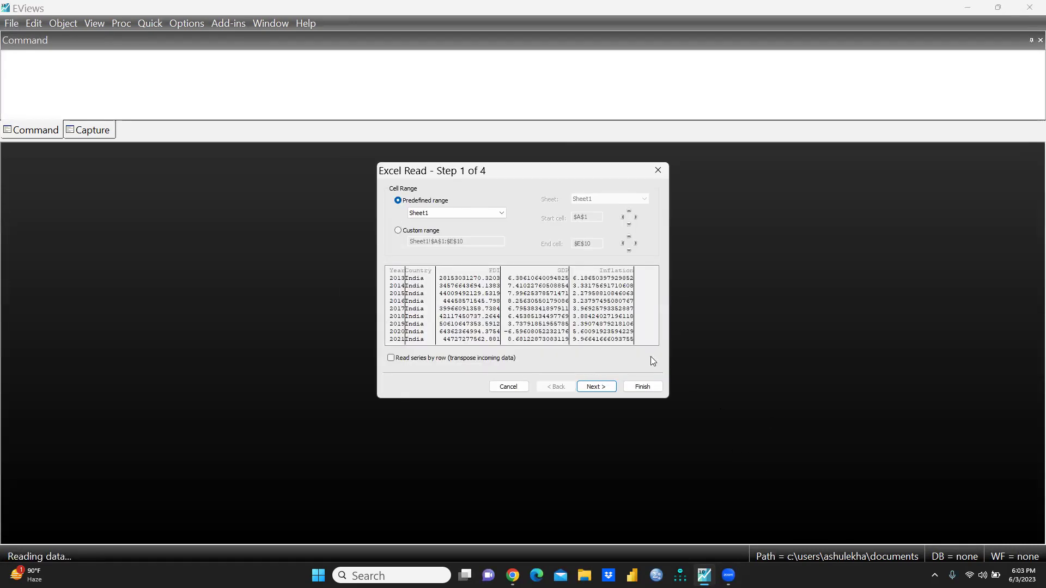
Complete the Excel import with the default settings, without linking to the external source, and move the workfile window to the workspace's upper-left corner.
click(596, 388)
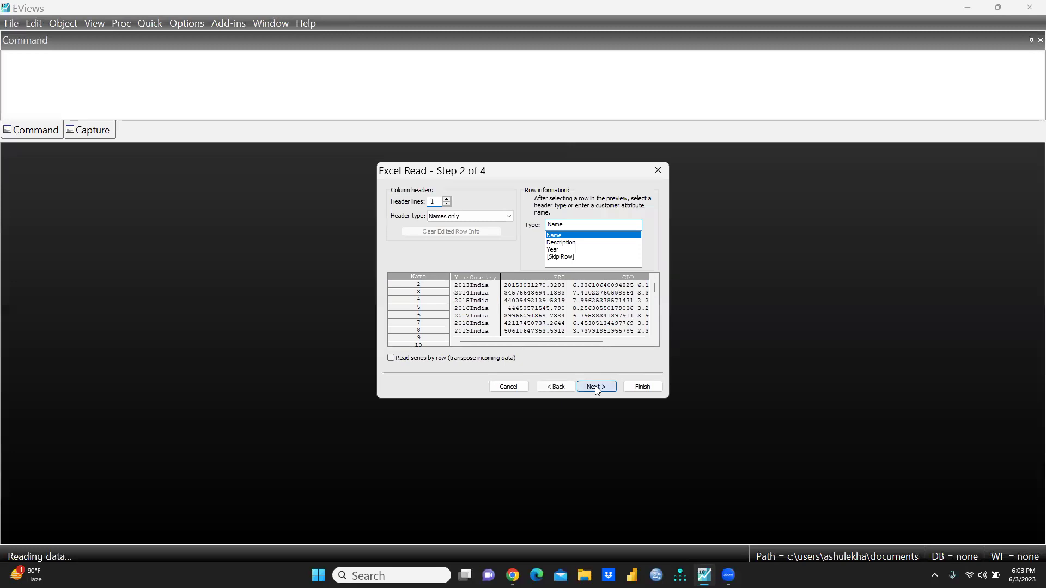
click(597, 387)
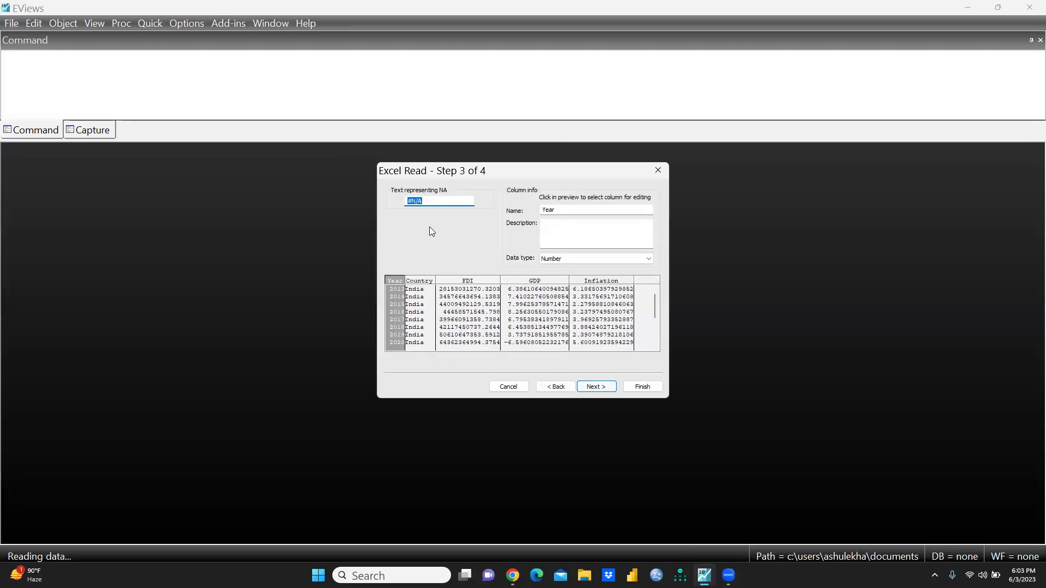
click(594, 387)
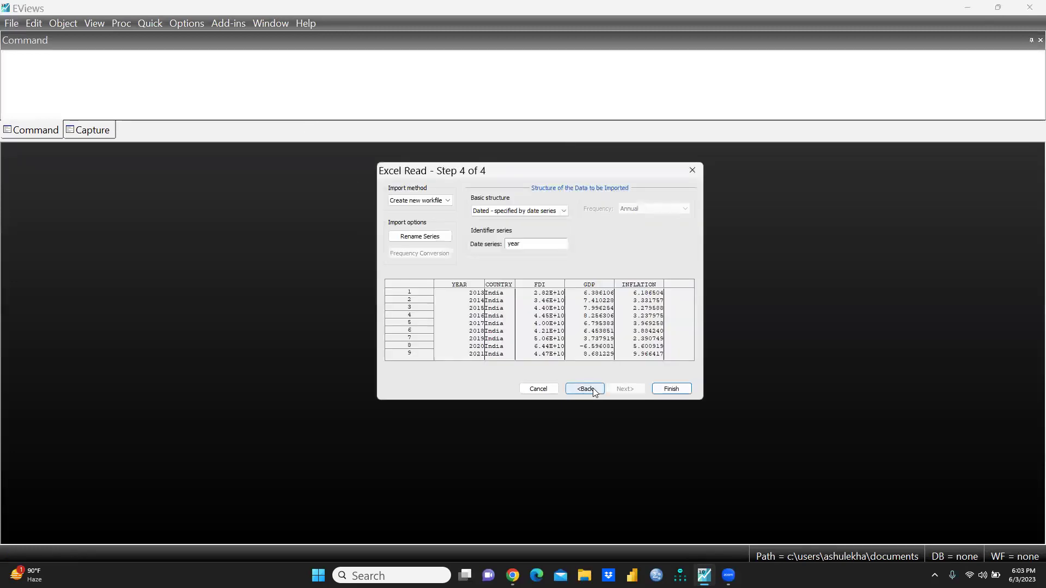
click(673, 391)
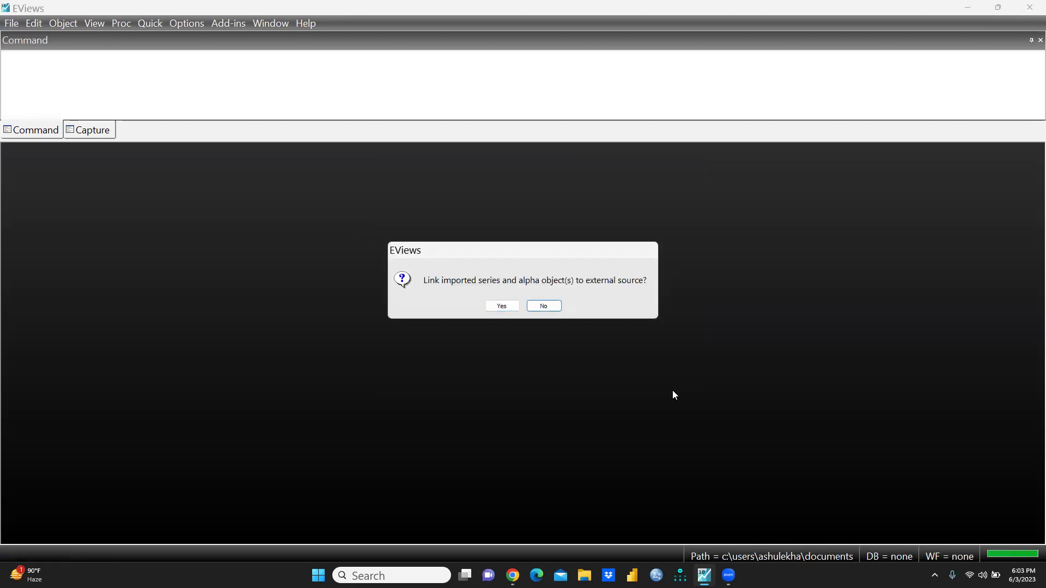
click(547, 308)
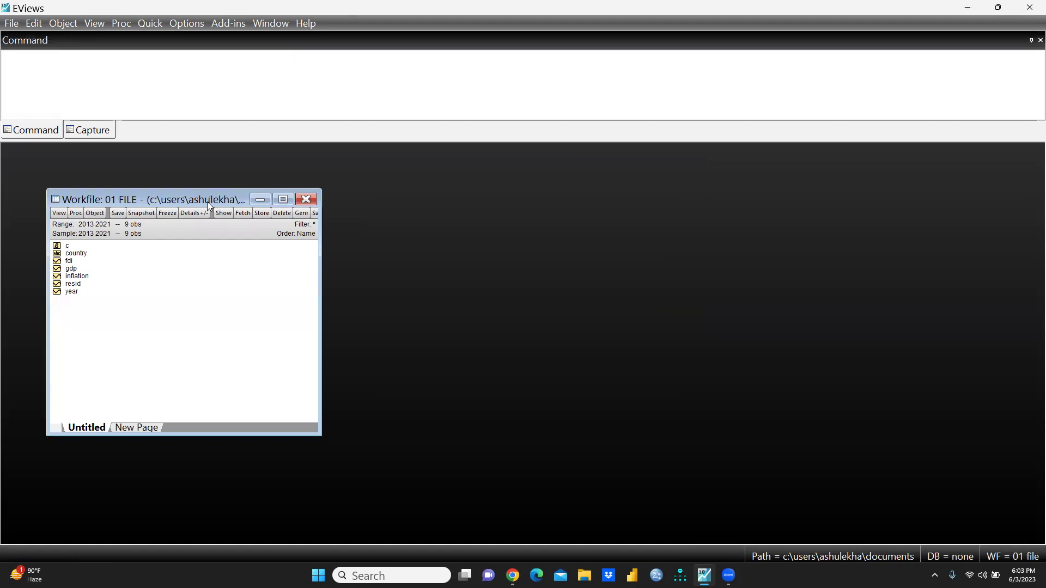
drag(209, 206, 161, 151)
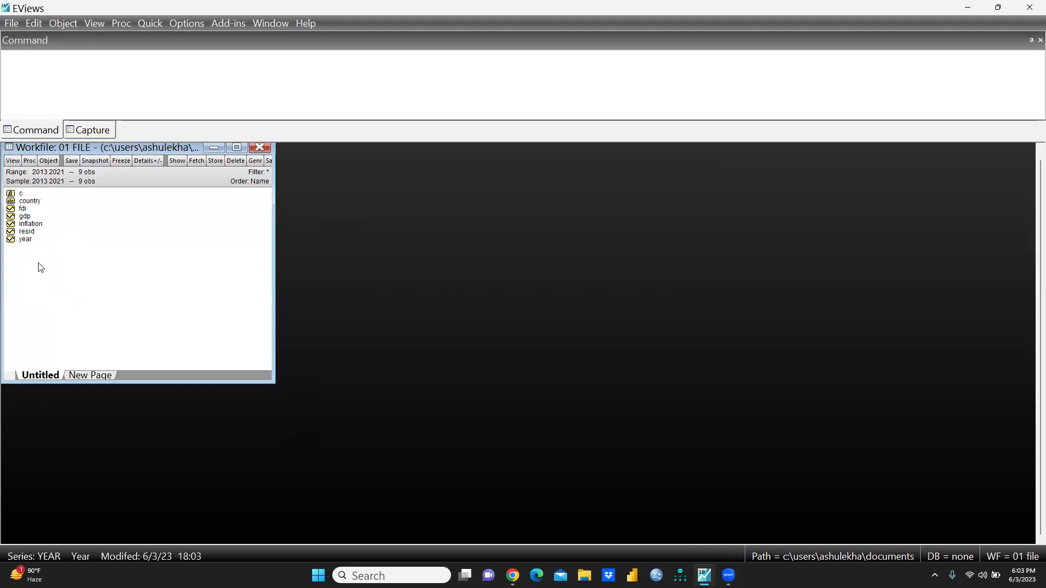
Open the fdi, gdp and inflation series together as a group and place its window beside the workfile.
ctrl+click(22, 216)
ctrl+click(23, 225)
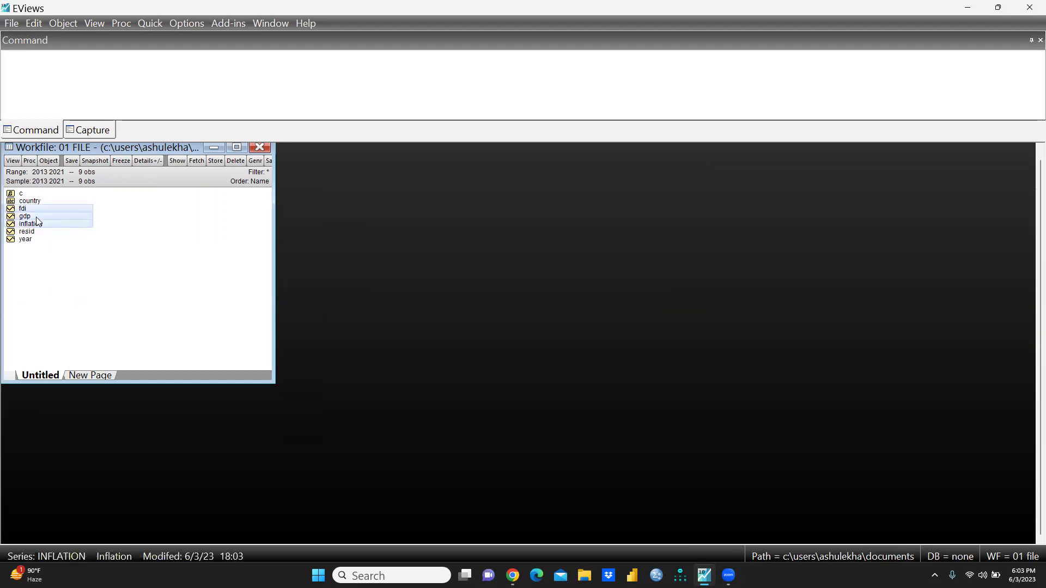
right_click(38, 221)
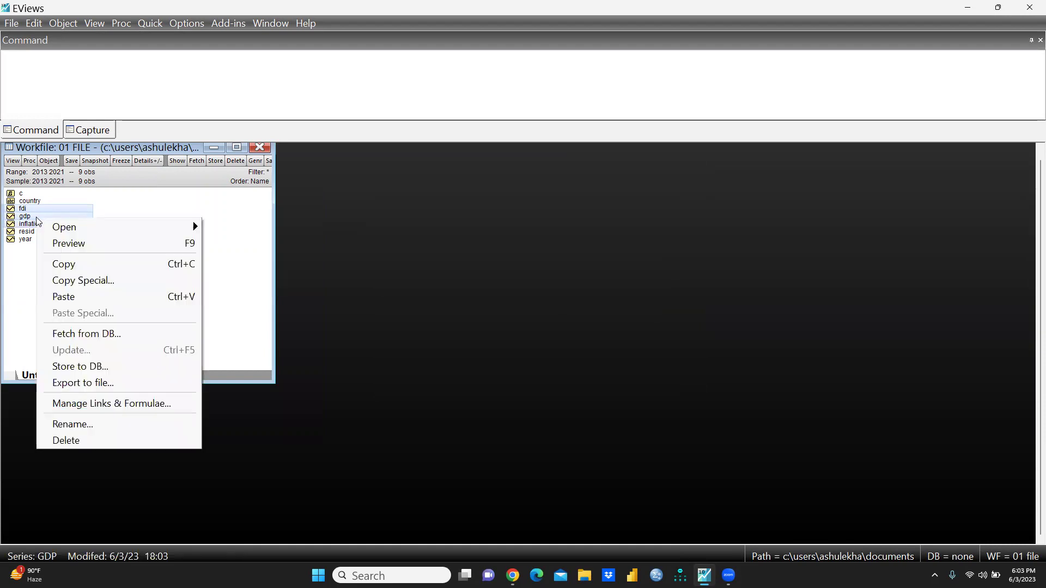
mouse_move(62, 229)
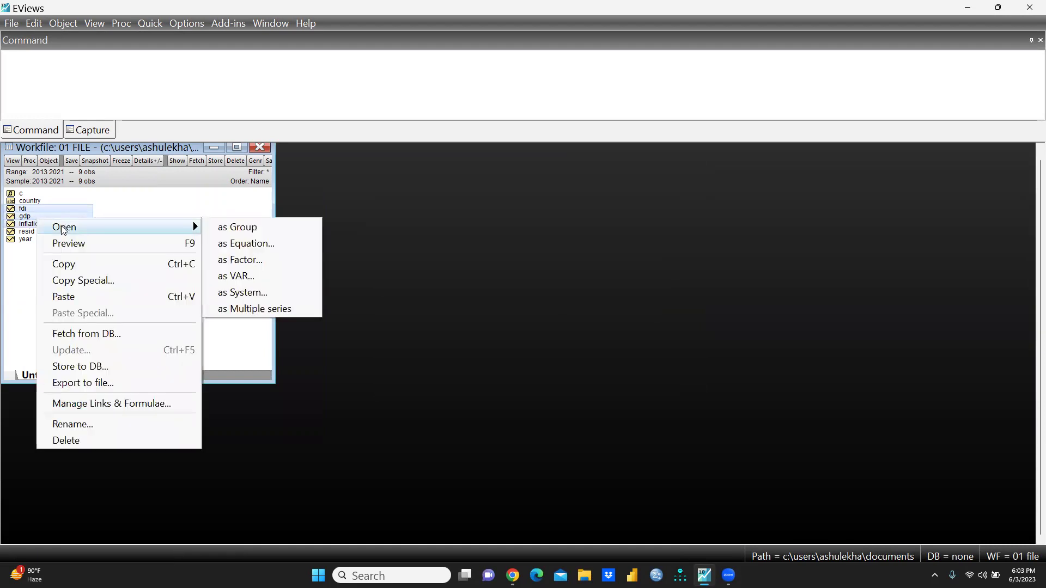
click(240, 226)
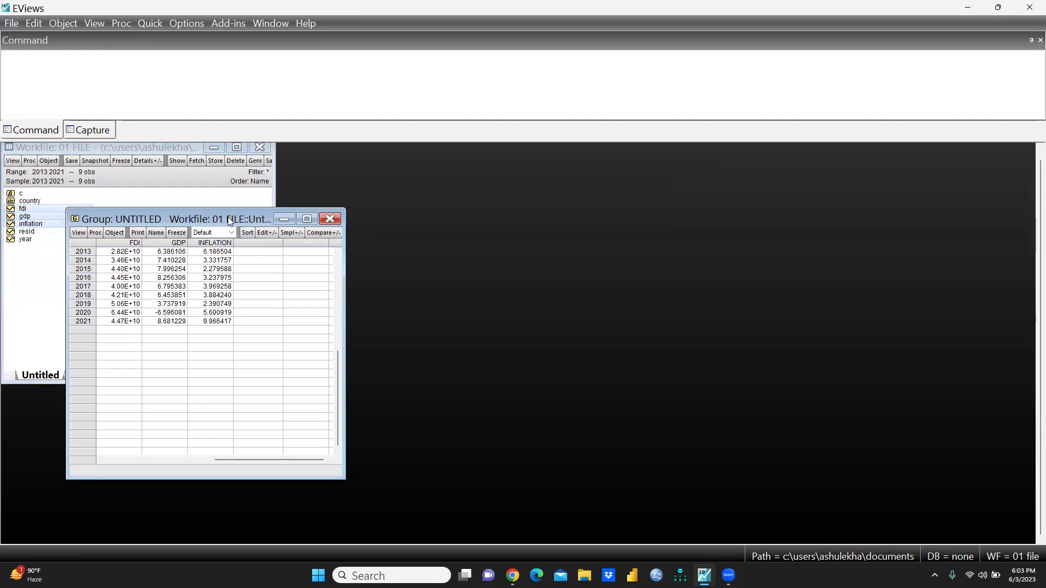
drag(230, 221, 424, 157)
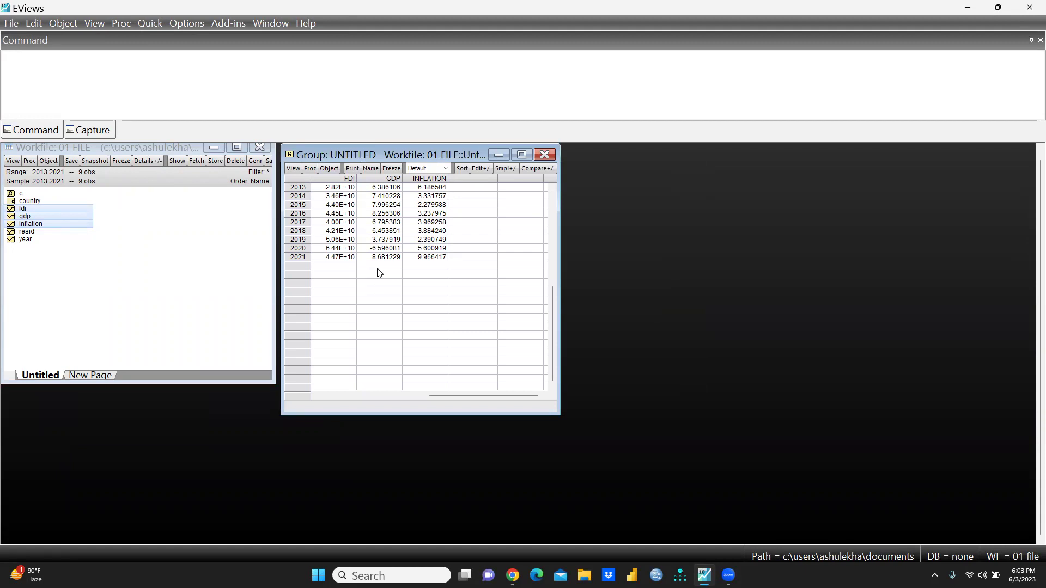
Plot the group as a Line & Symbol basic graph of the raw data and maximize its window.
click(293, 169)
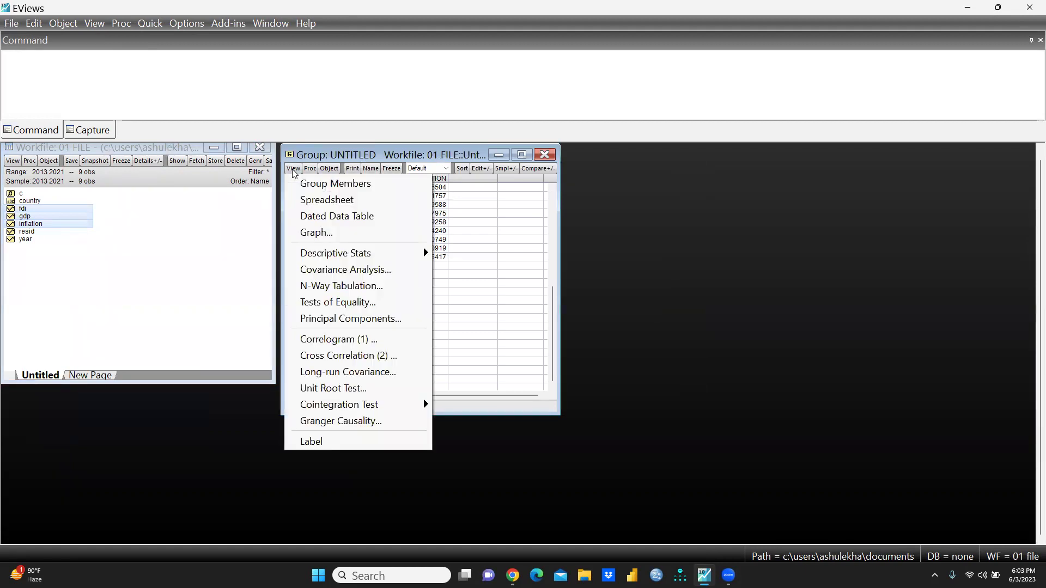
click(305, 233)
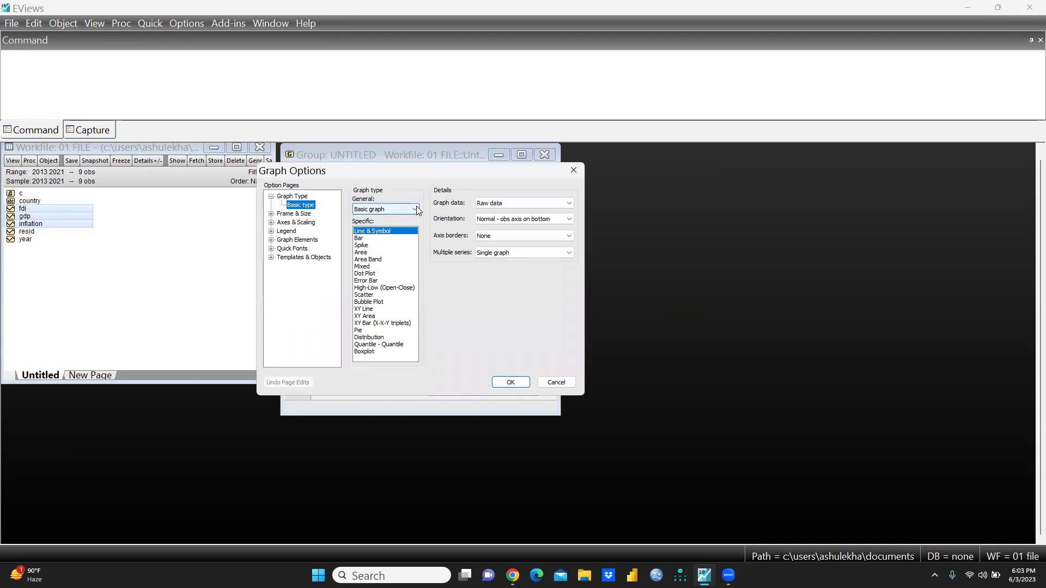
click(362, 240)
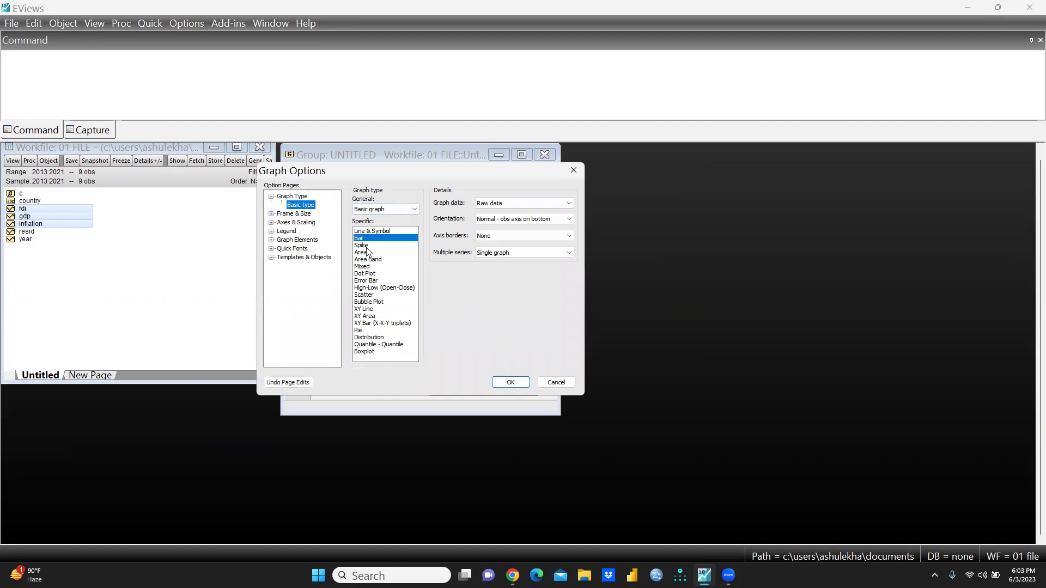
click(370, 246)
click(371, 253)
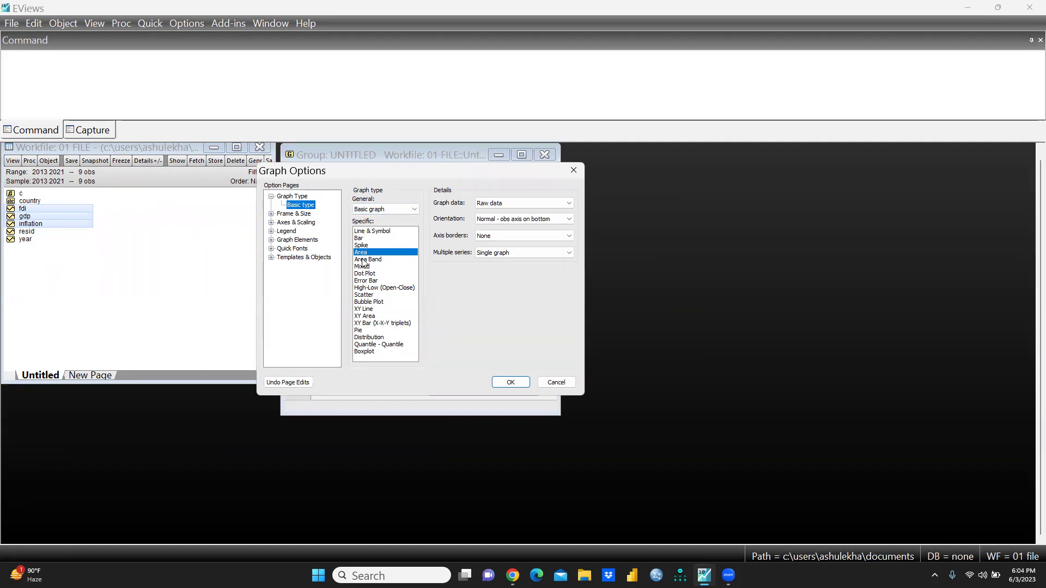
click(365, 231)
click(511, 382)
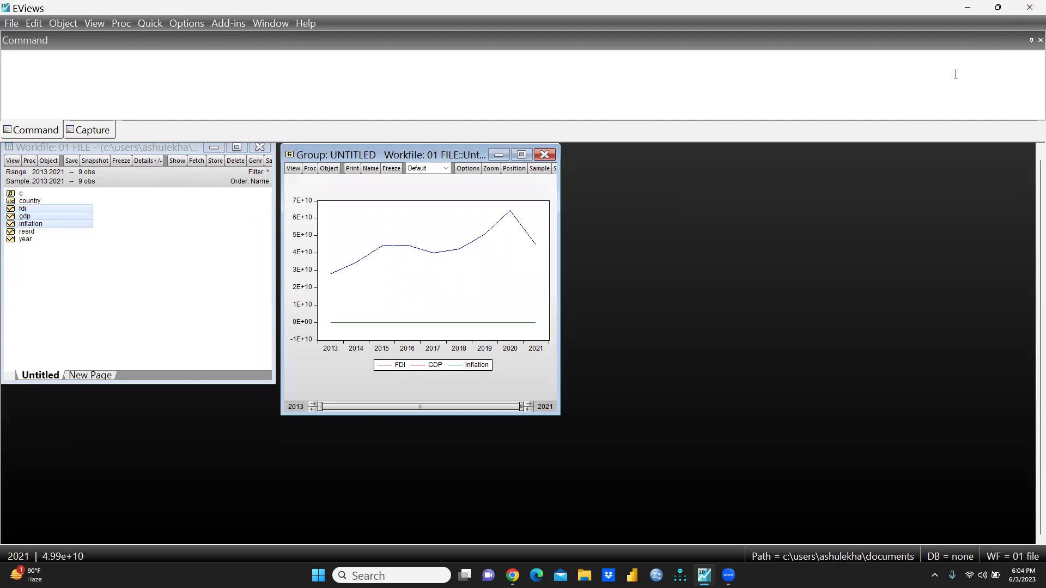
click(521, 155)
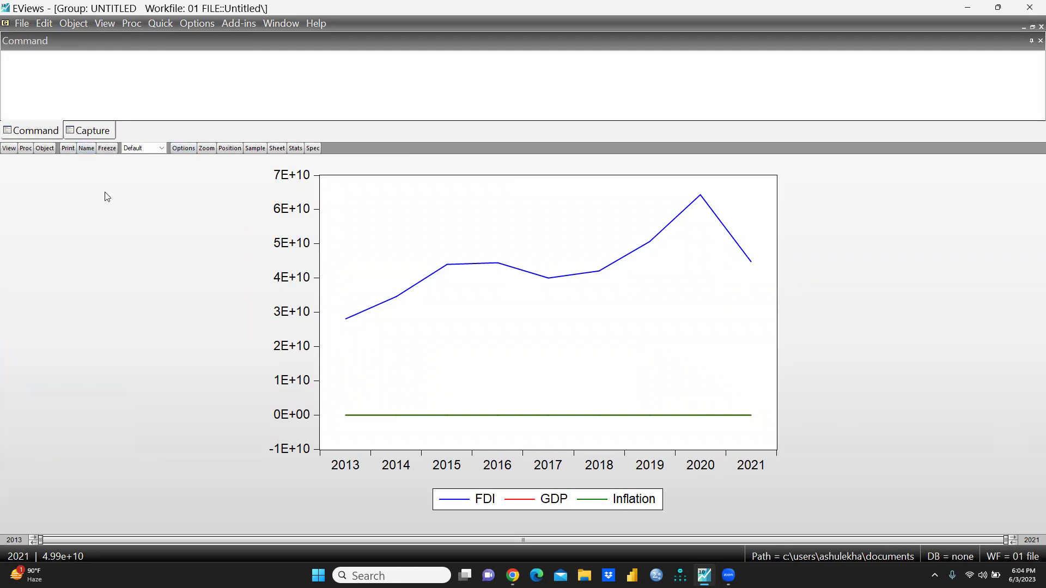
Change the group's graph type to Bar, keeping all series in a single graph.
click(9, 149)
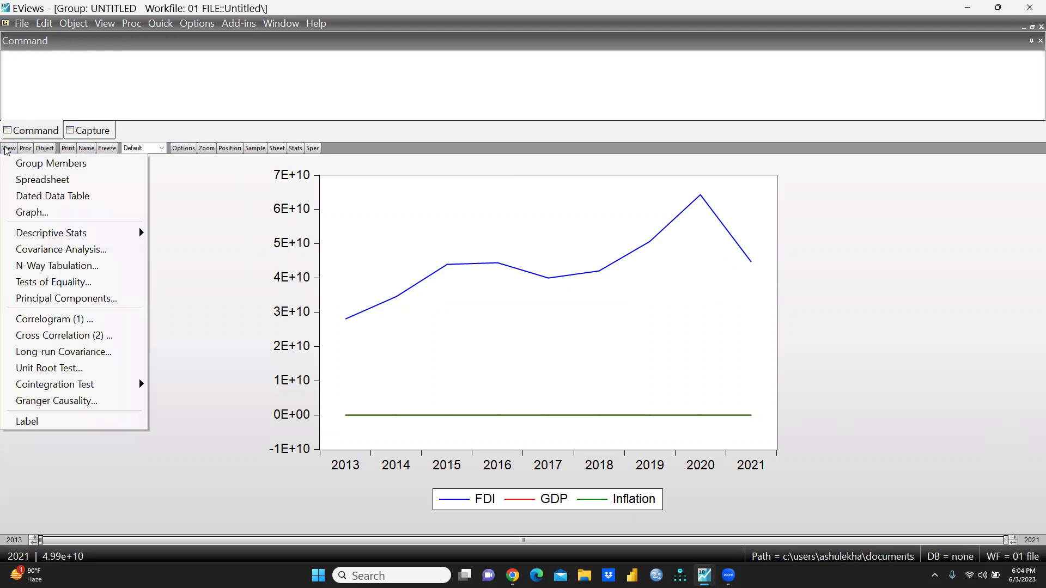
click(25, 213)
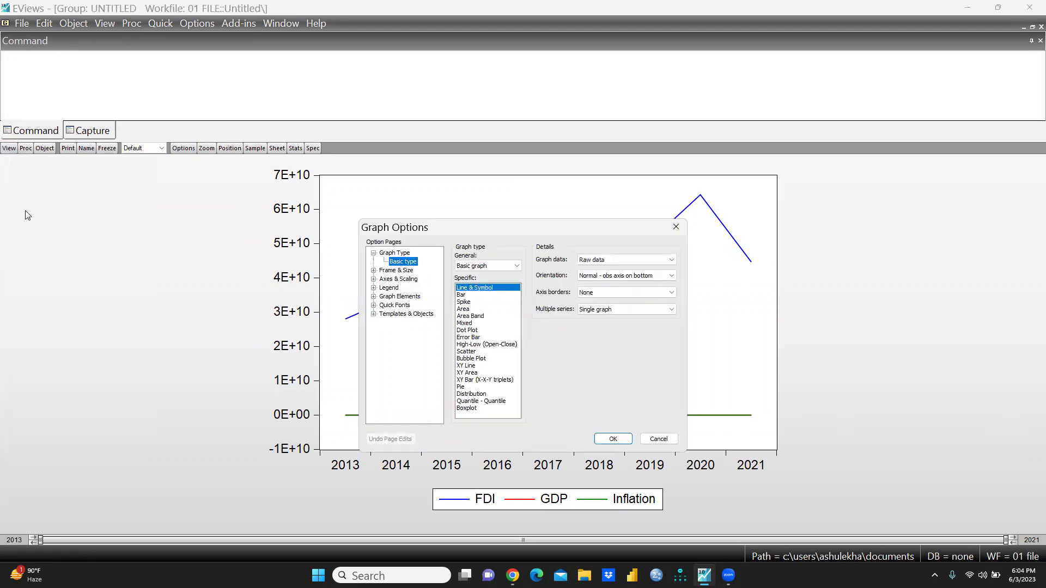
click(466, 294)
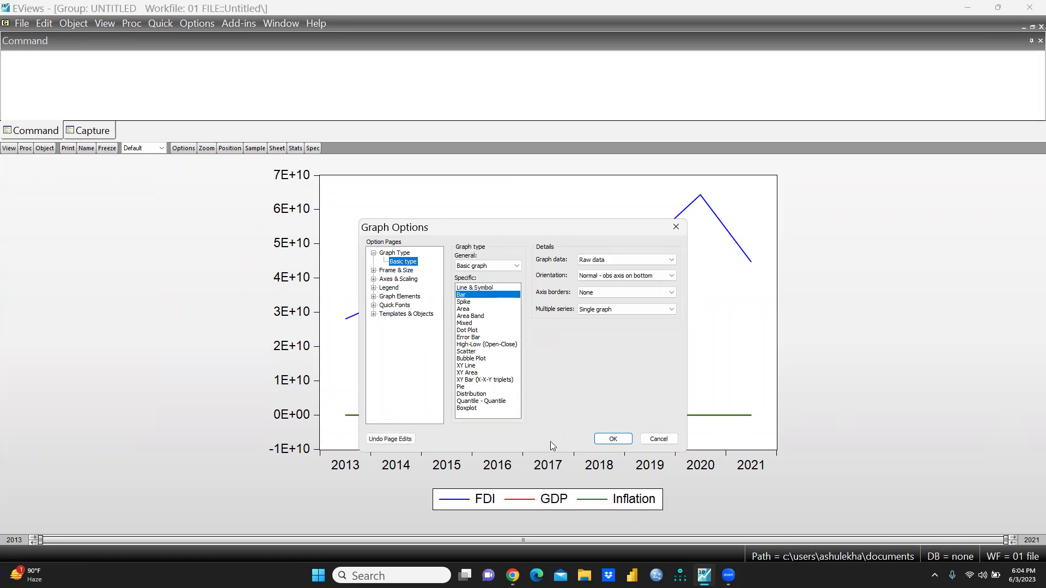
click(612, 439)
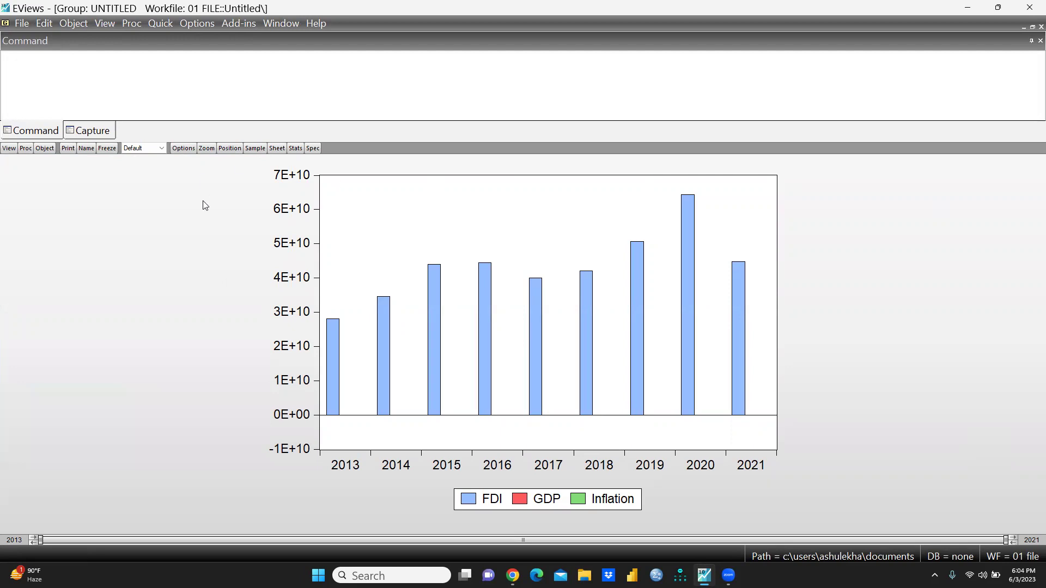
Change the group's graph type to Spike, using raw data and keeping all series in a single graph.
click(9, 149)
click(34, 212)
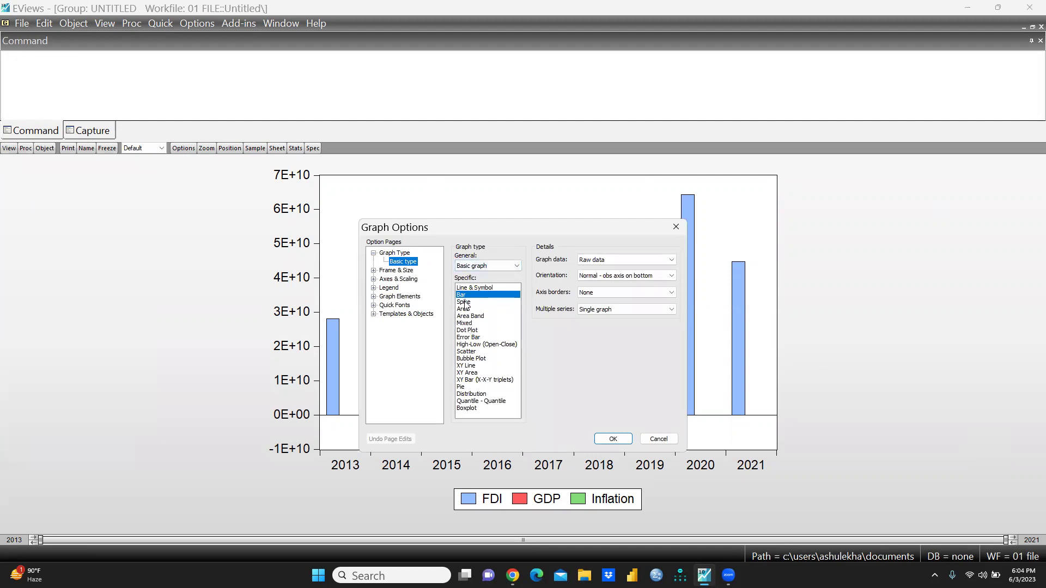
click(463, 302)
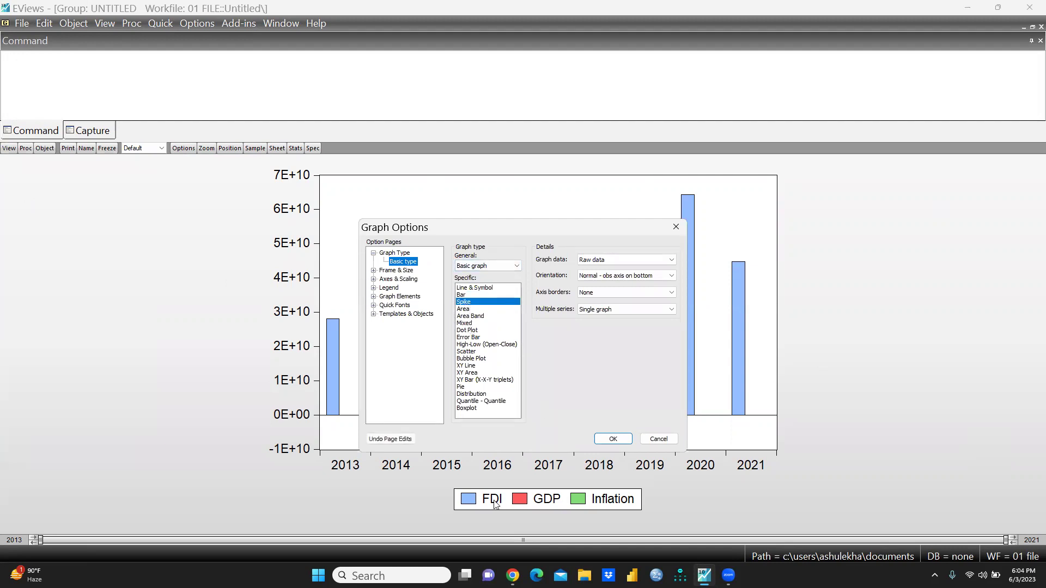
click(613, 439)
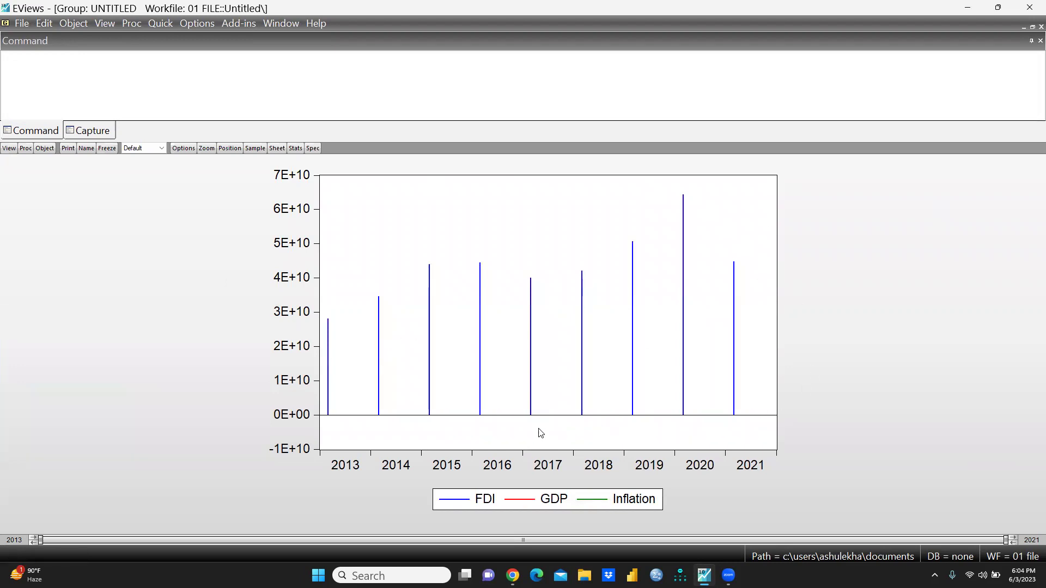
Change the group's graph type to Boxplot, showing all three series in a single graph.
click(6, 150)
click(36, 209)
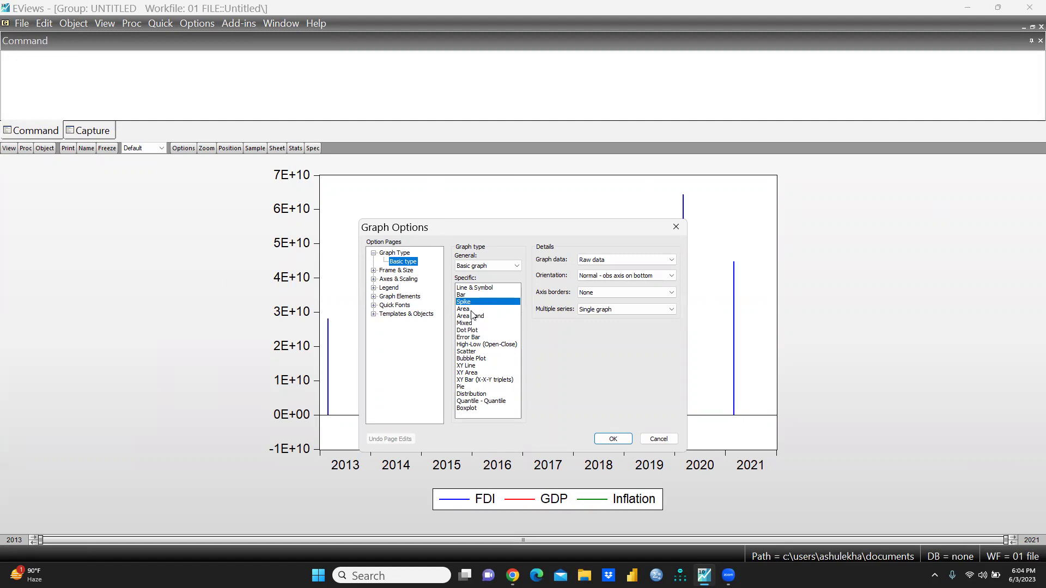
click(463, 409)
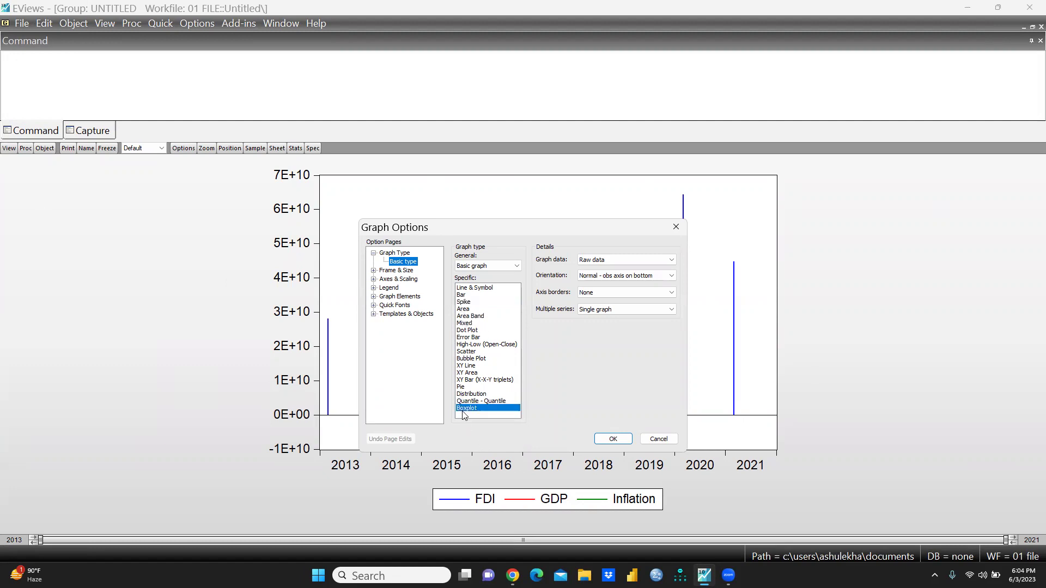
click(612, 439)
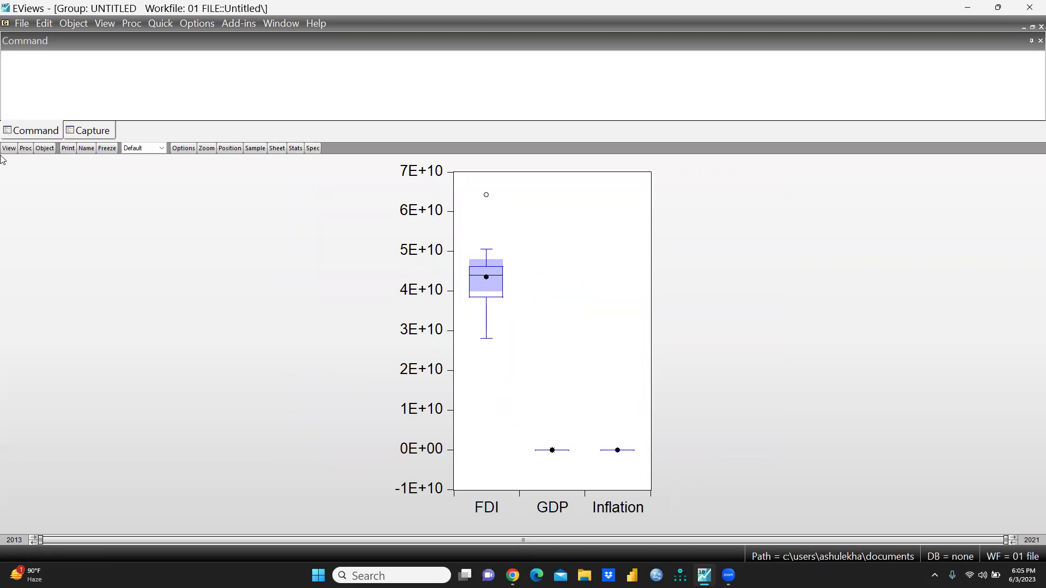
Split the boxplot into multiple graphs so each series has its own plot.
click(7, 149)
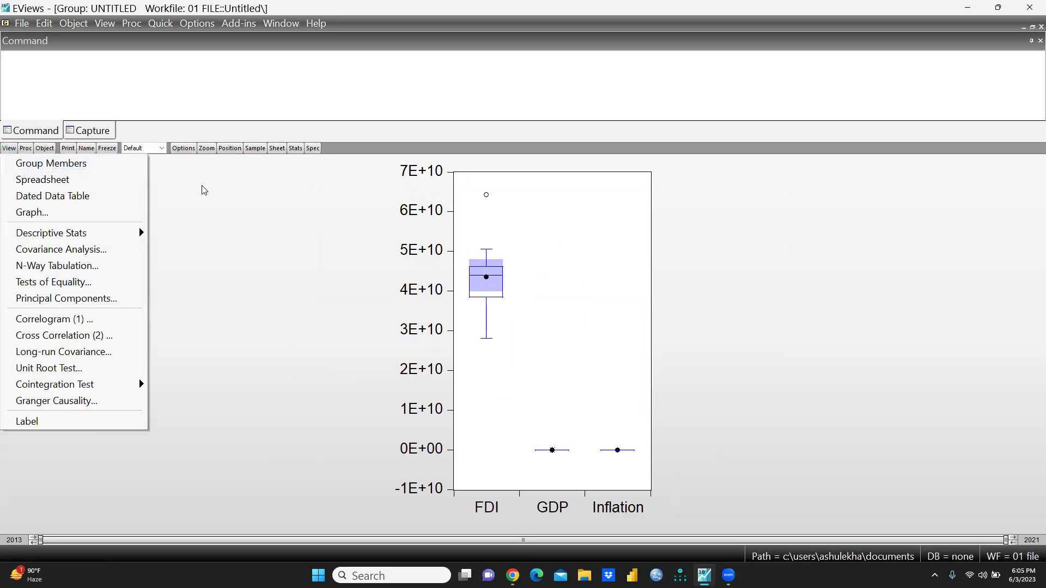
click(46, 221)
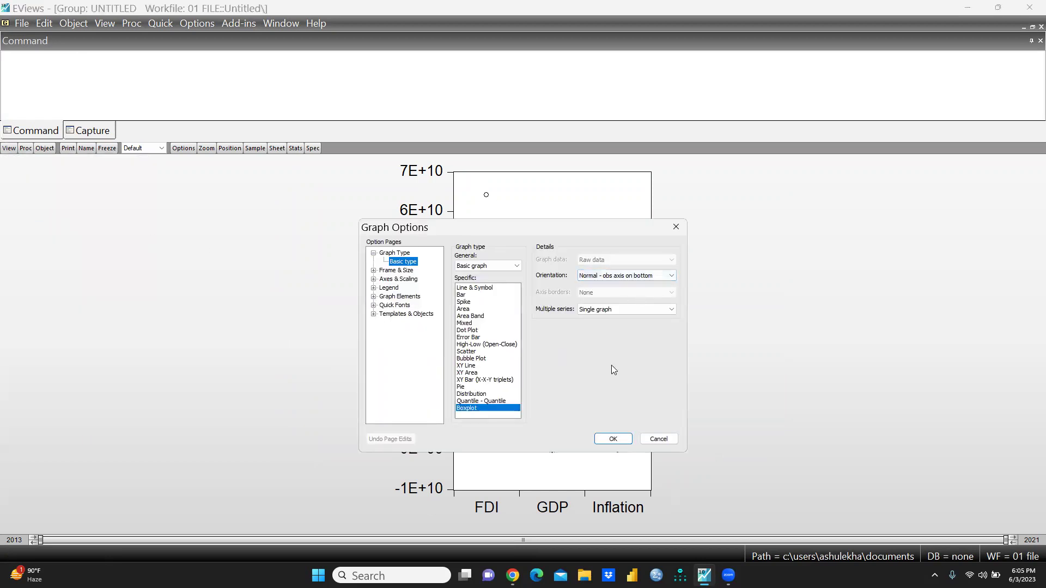
click(674, 312)
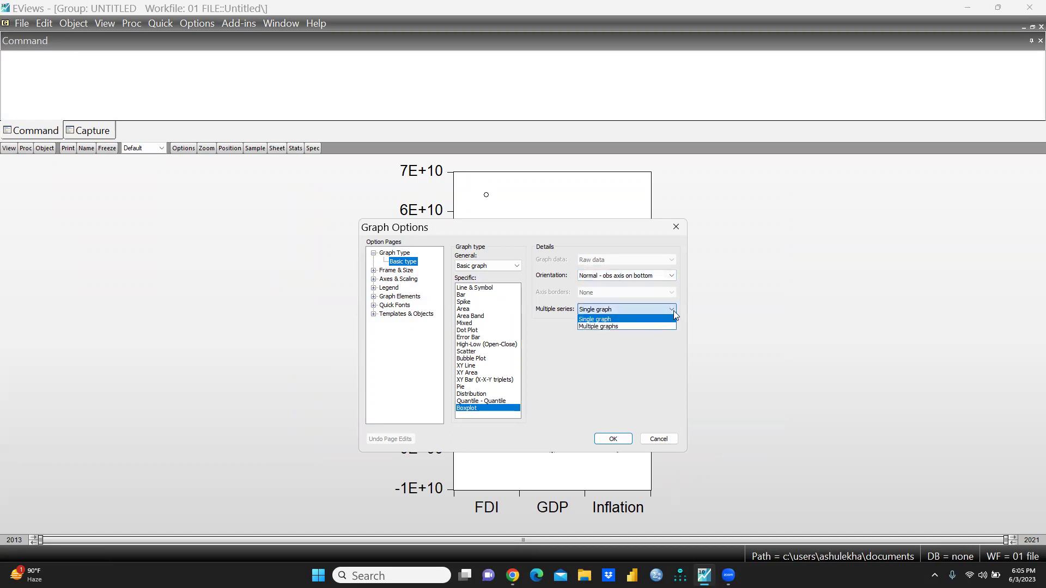
key(Escape)
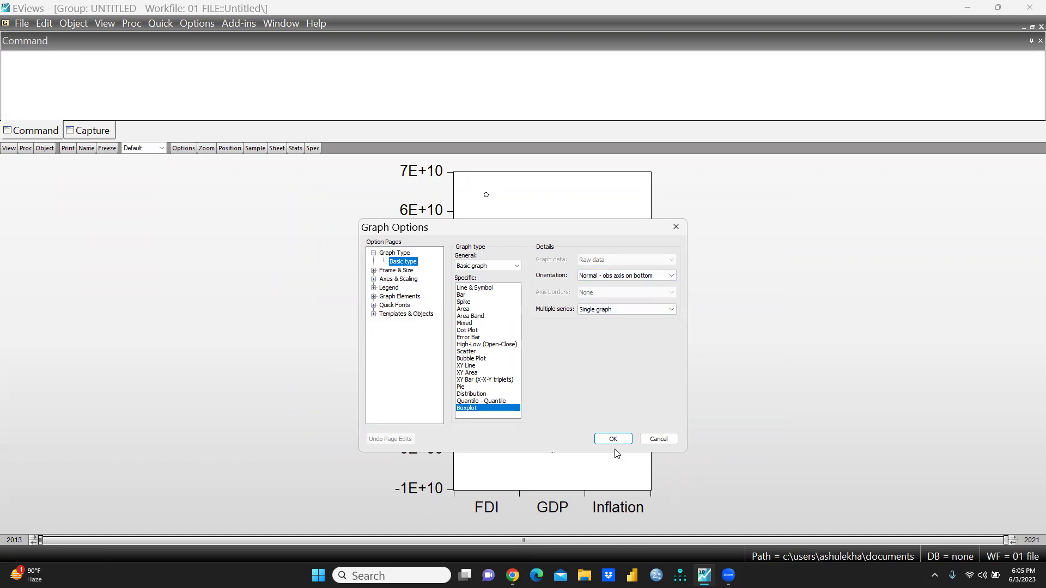
click(669, 309)
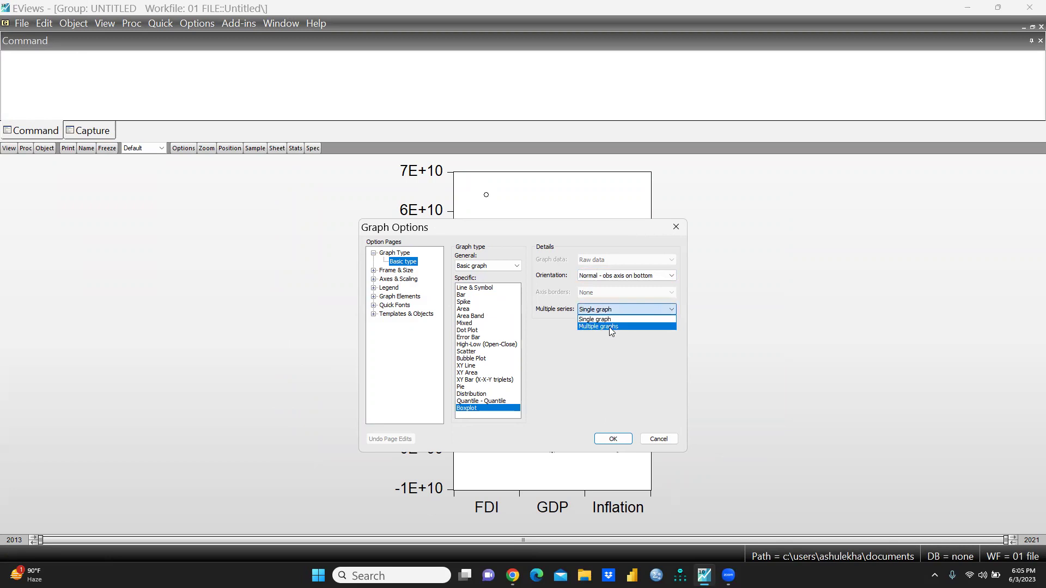
click(612, 327)
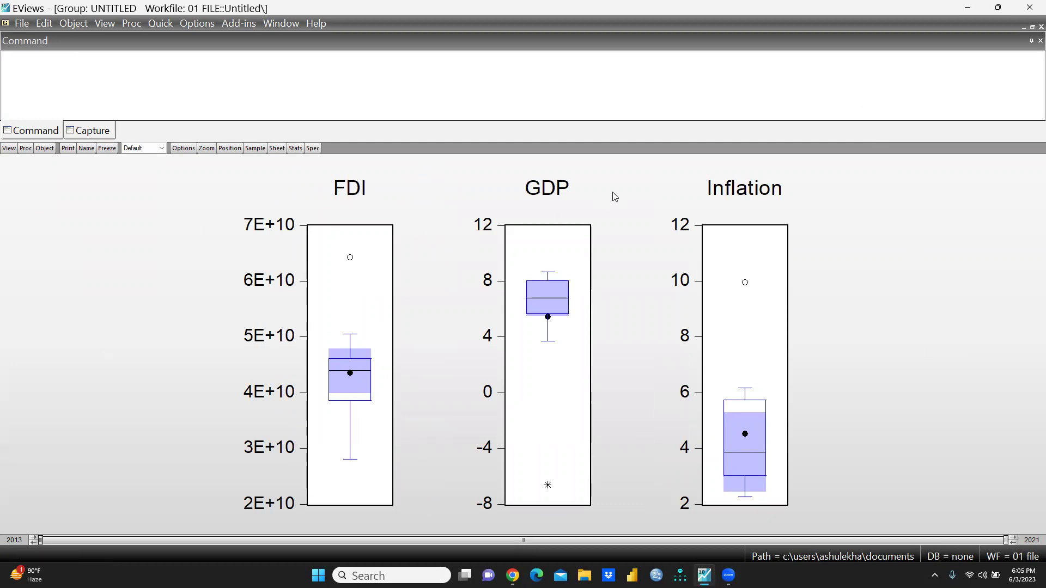
Redraw the group as a Bubble Plot, with the multiple series option at multiple graphs, first vs all.
click(9, 149)
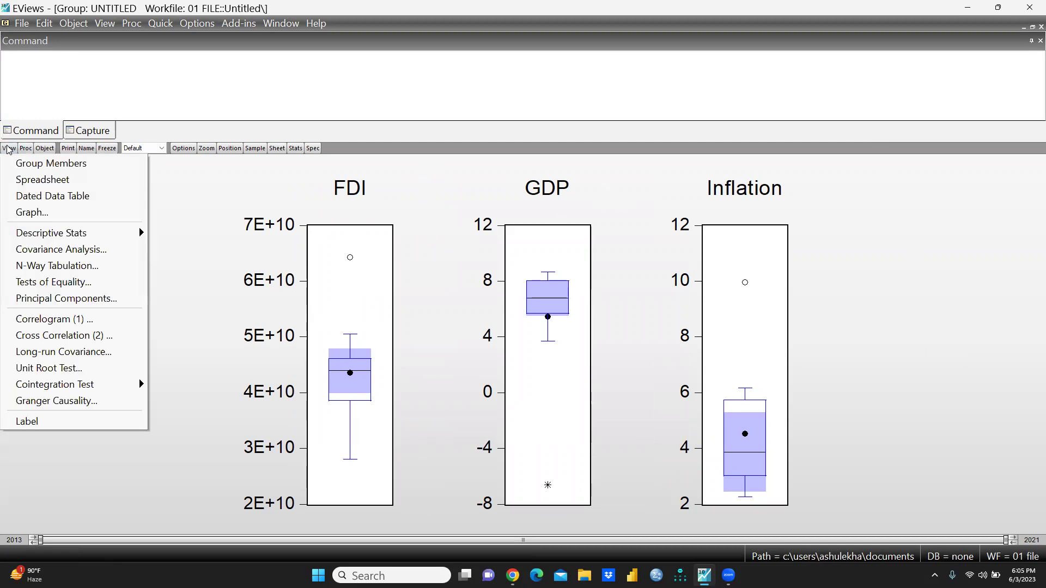
click(48, 217)
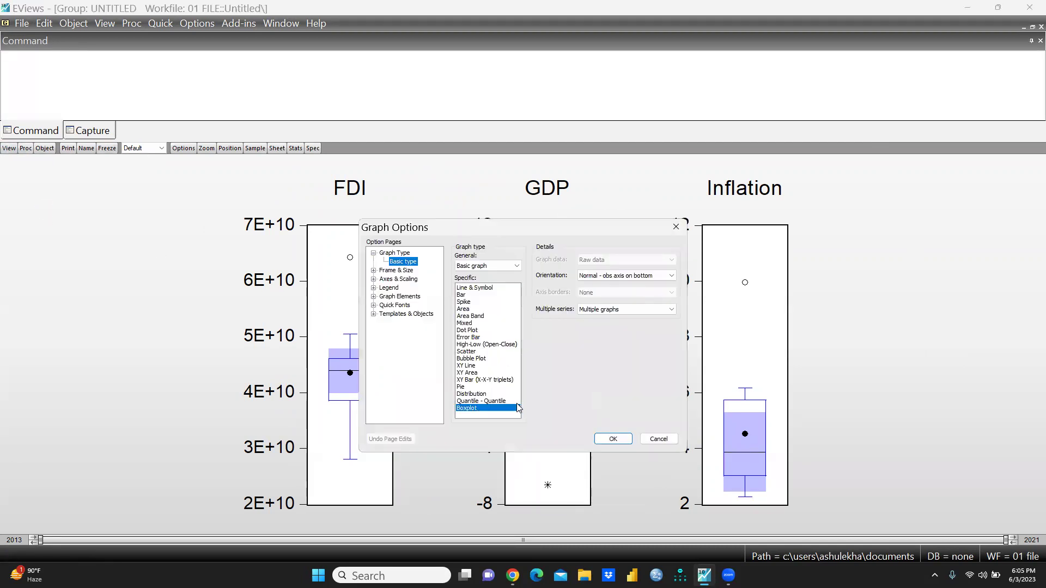
click(477, 359)
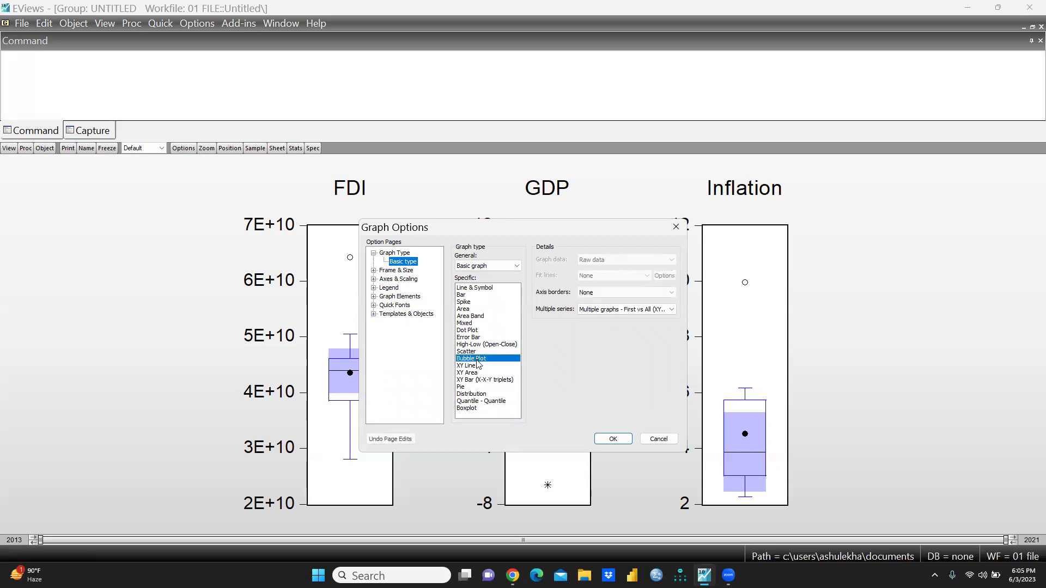
click(601, 439)
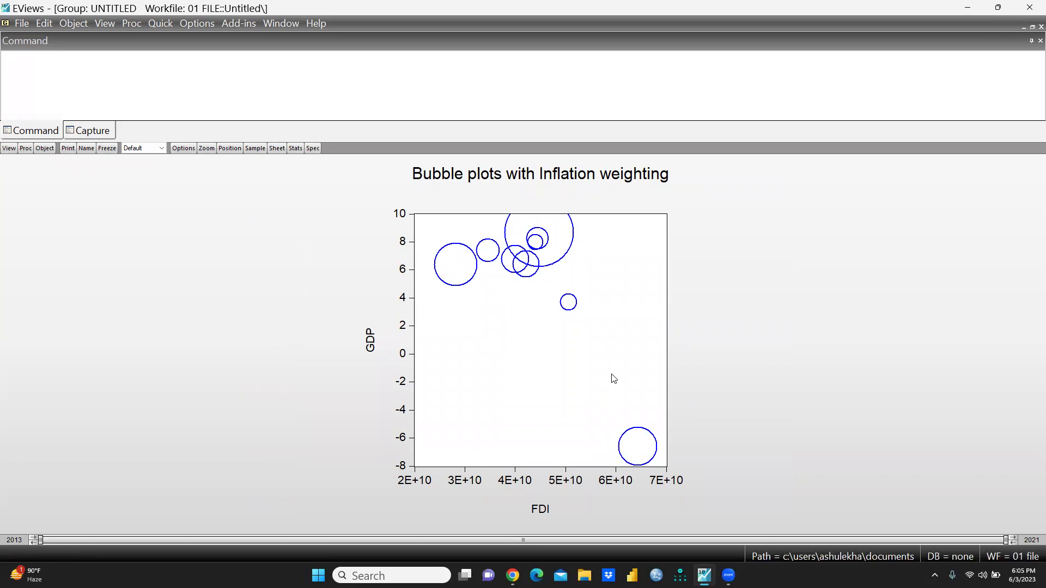
Change the group's graph type to Dot Plot, with a separate graph for each series.
click(4, 155)
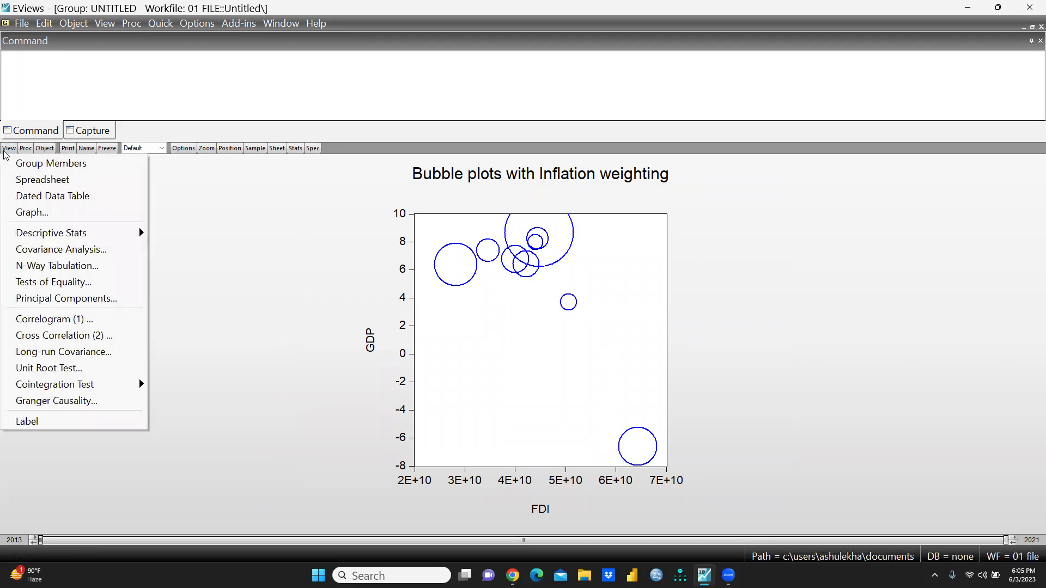
click(34, 213)
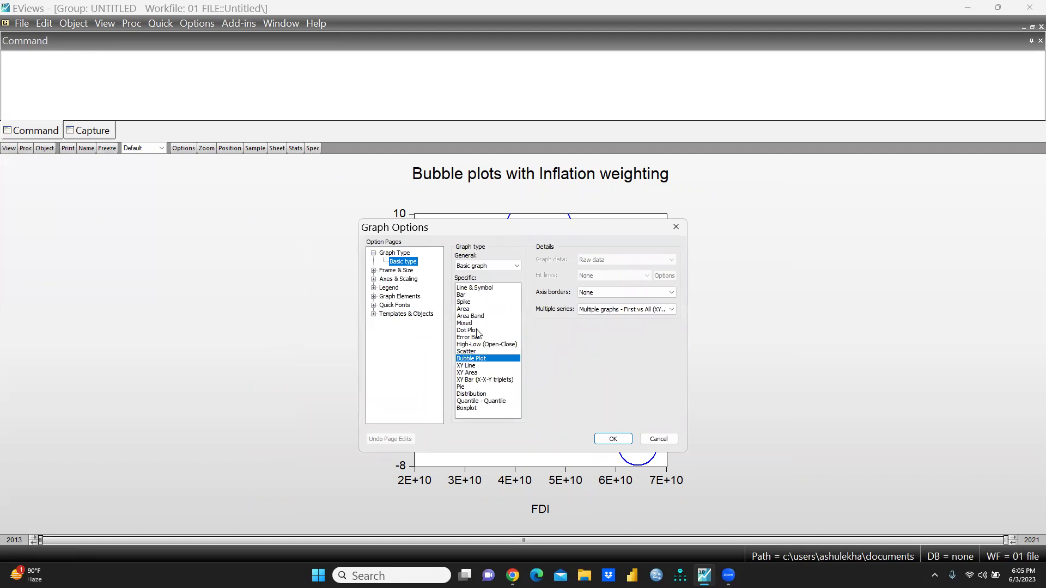
click(476, 330)
click(613, 439)
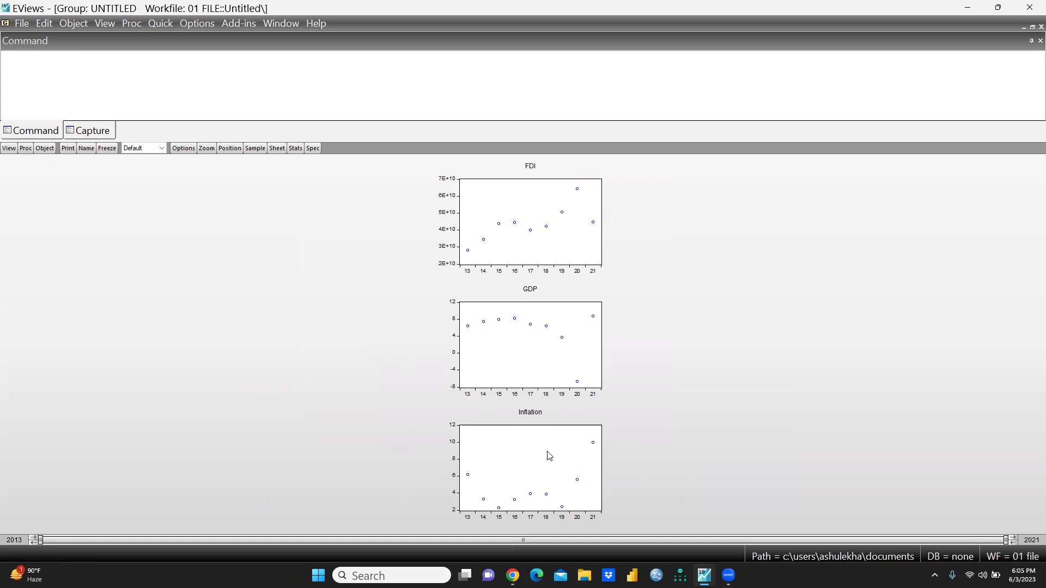
Plot the group as Scatter graphs of the first series against all others, without fit lines.
click(7, 147)
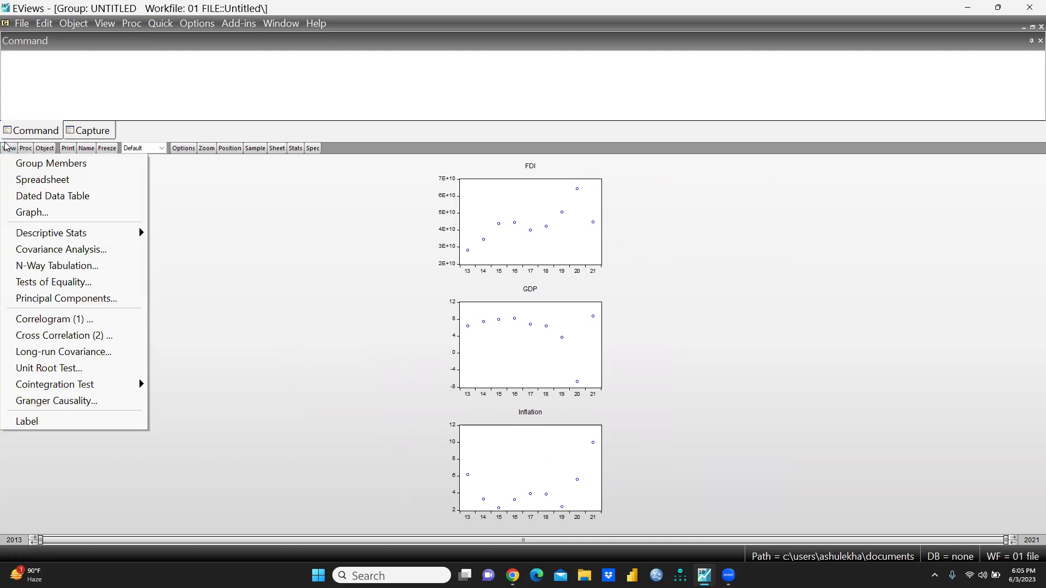
click(80, 213)
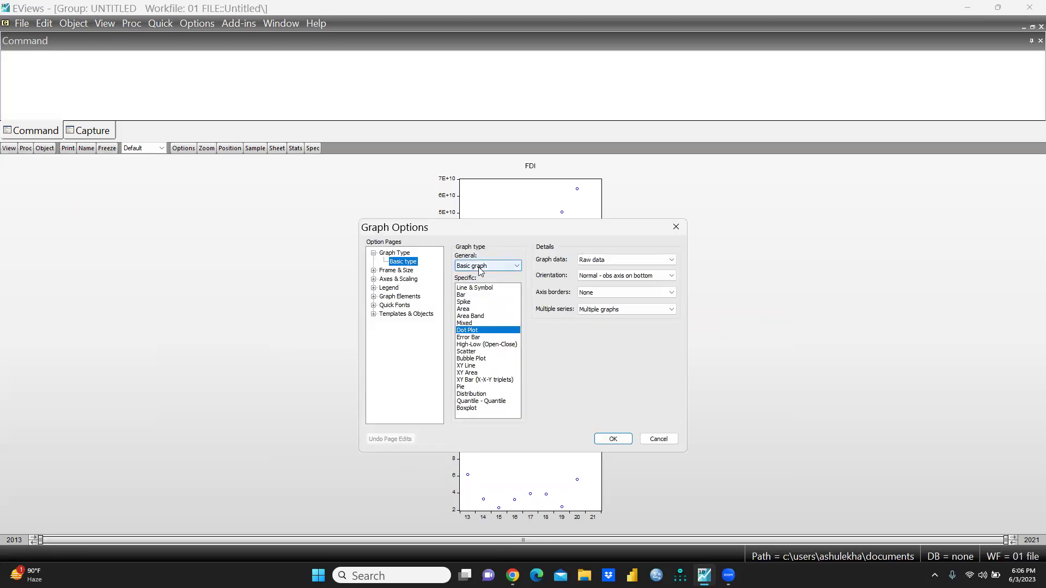
click(466, 352)
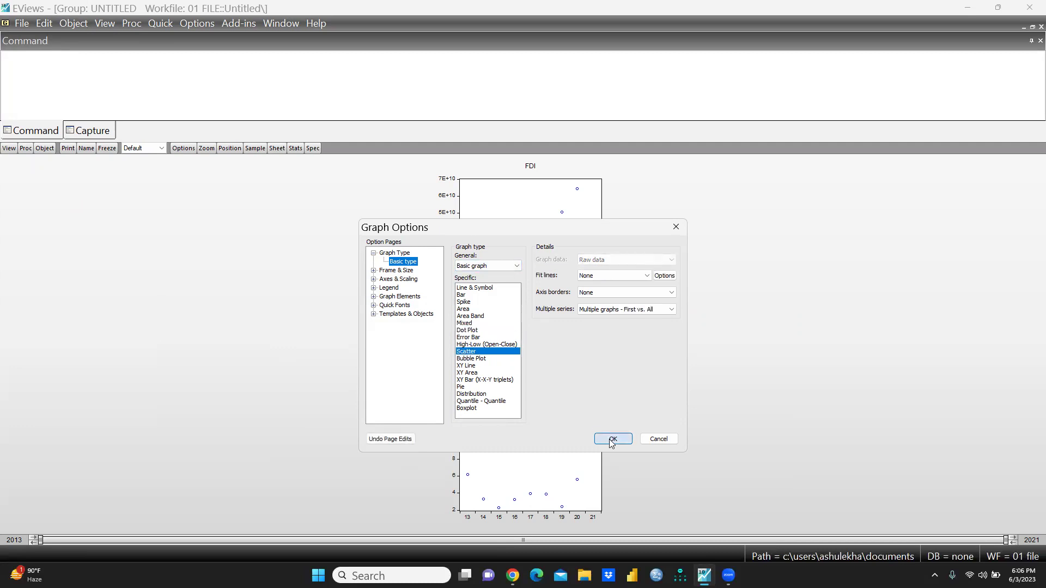
click(612, 439)
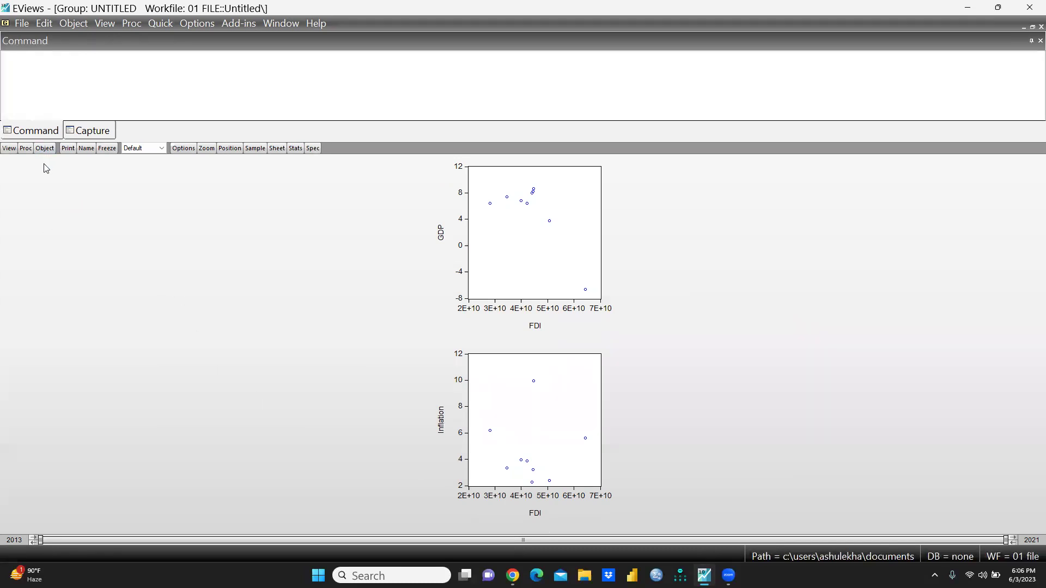
Keep the general type as Basic graph and change the group's specific graph type to Pie.
click(3, 150)
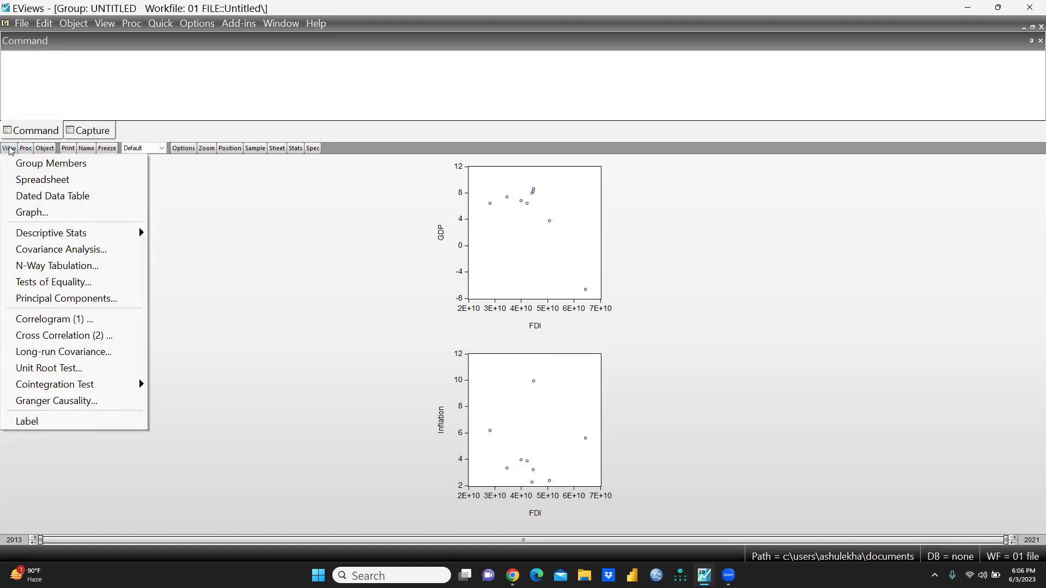
click(67, 215)
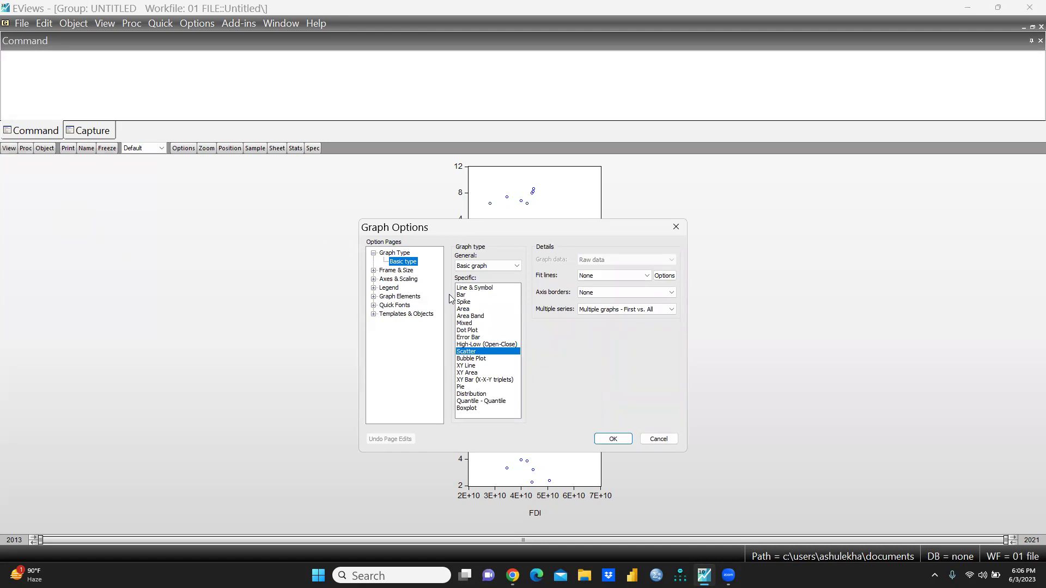
click(516, 266)
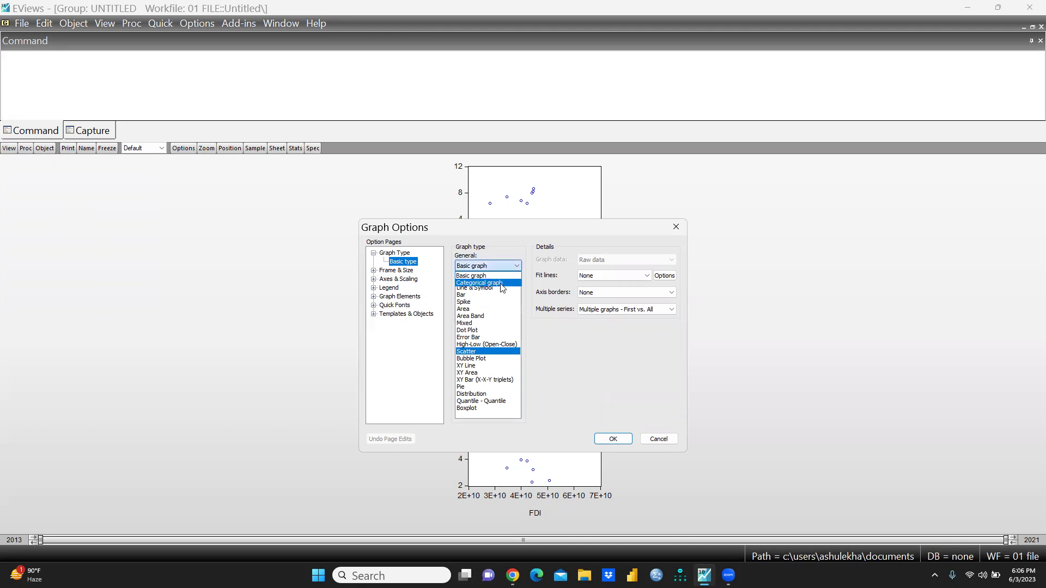
click(574, 352)
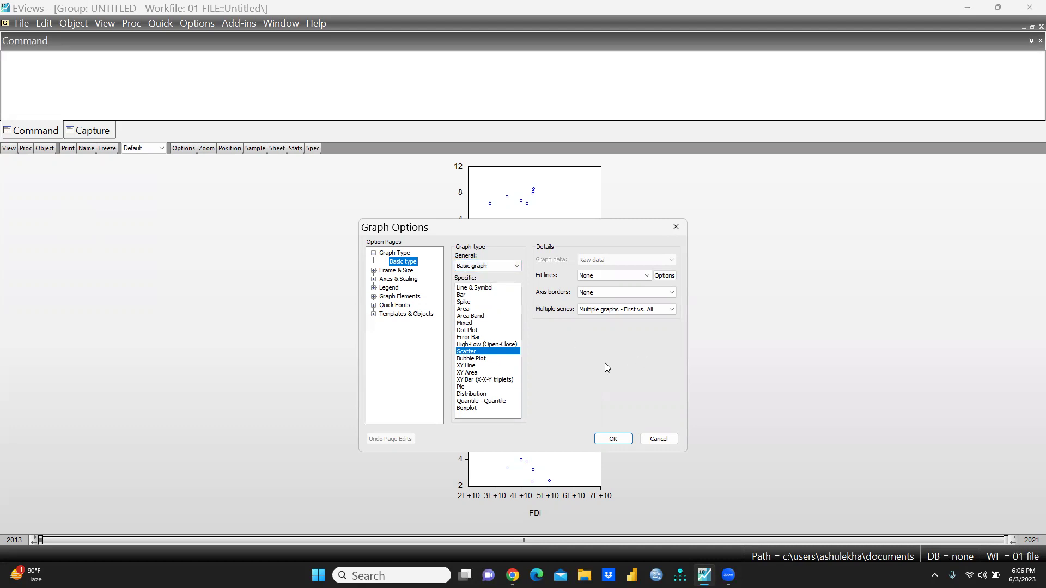
click(462, 387)
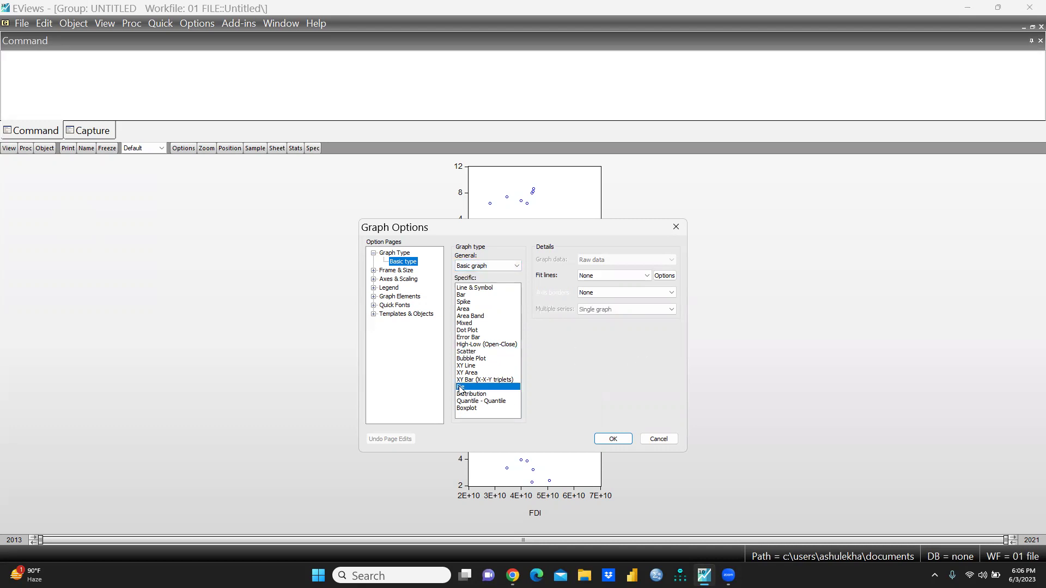
click(614, 439)
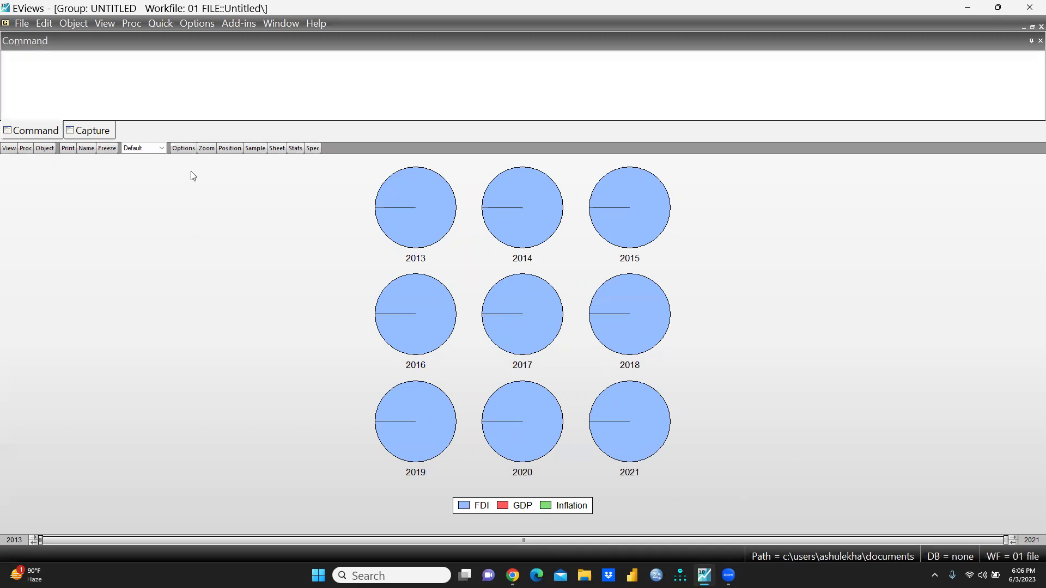
Switch the pie charts' data transformation through Differenced and % Change, ending on Year % Chg.
click(162, 148)
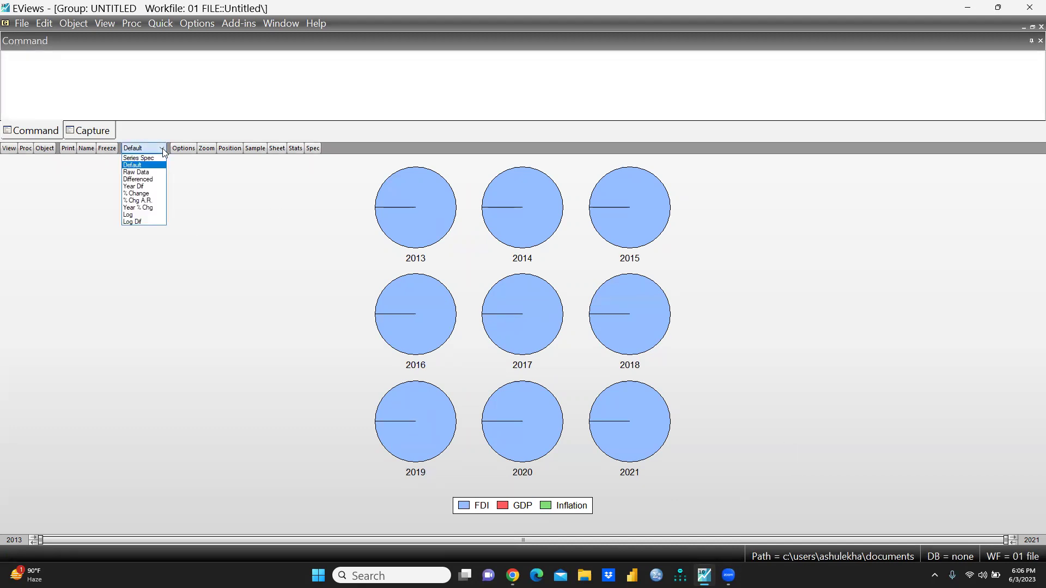
click(145, 181)
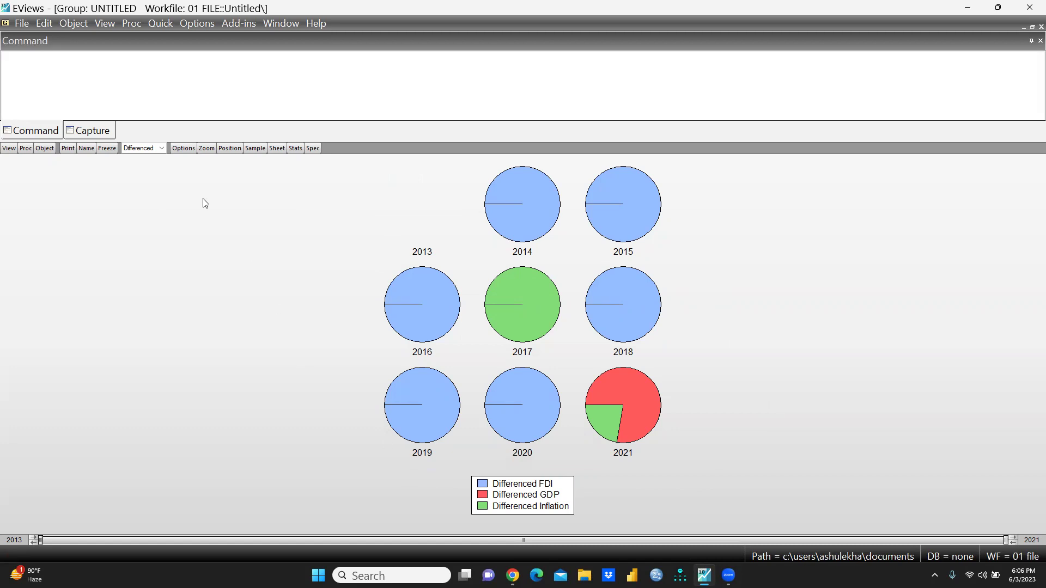
click(161, 150)
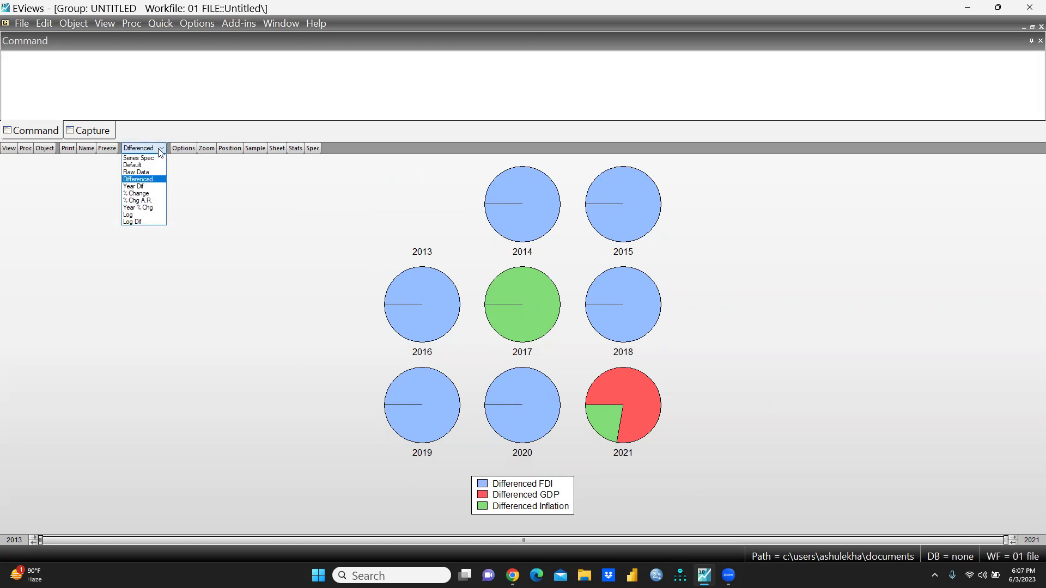
click(137, 194)
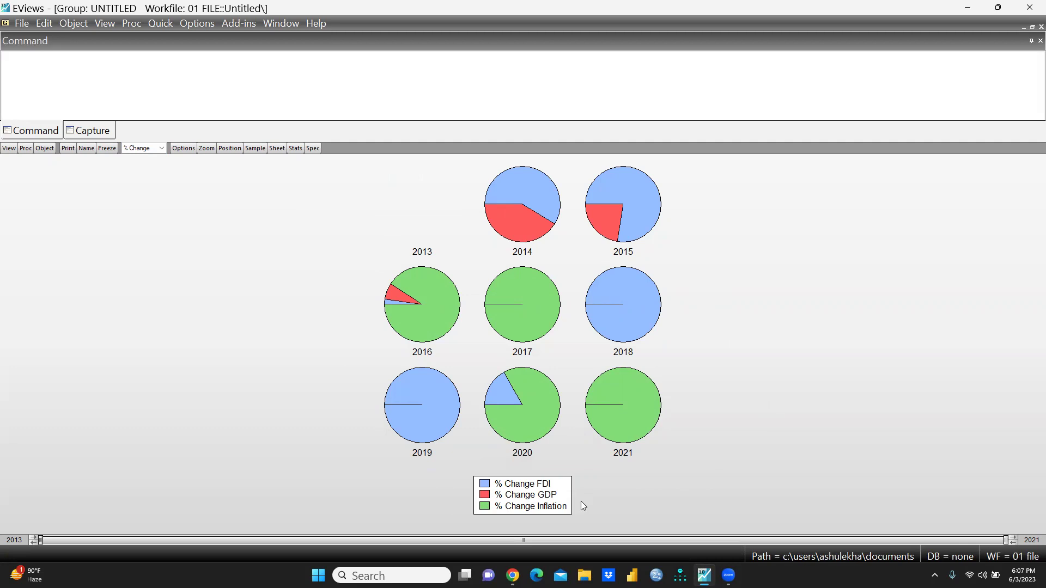
click(161, 149)
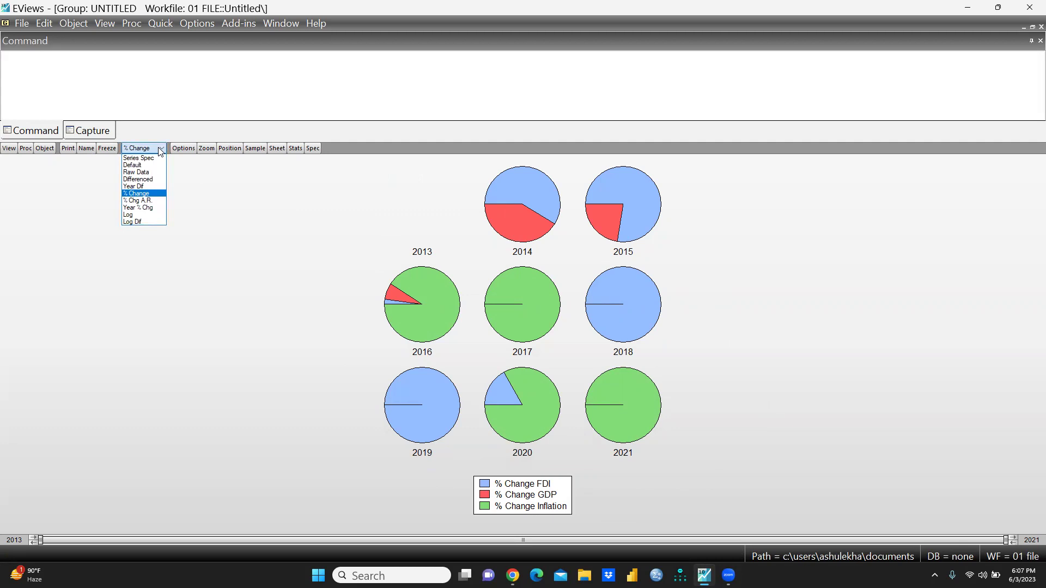
click(147, 208)
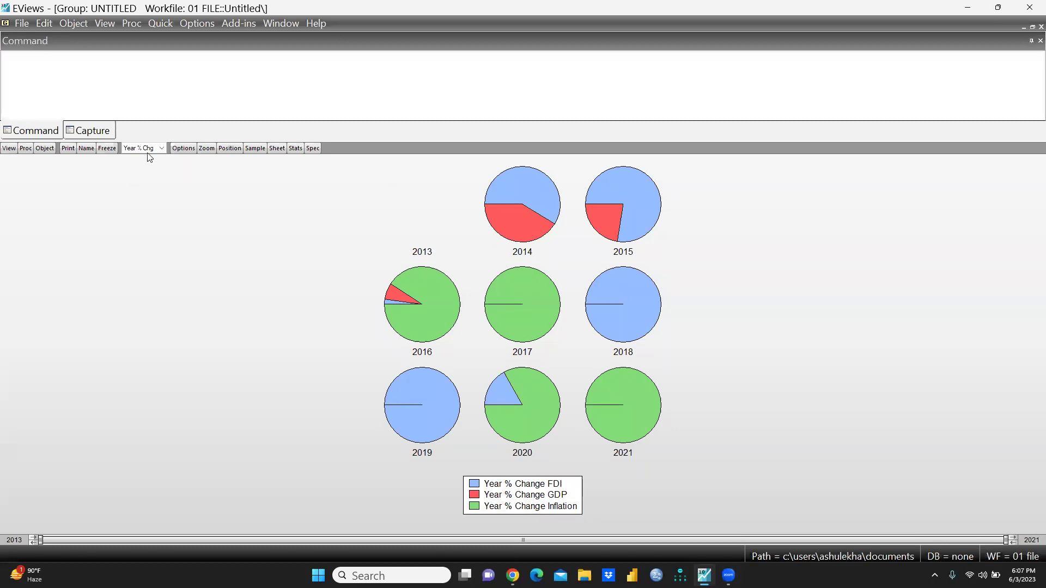
Switch the pie charts' data transformation to Log Dif, and return it to Raw Data.
click(160, 150)
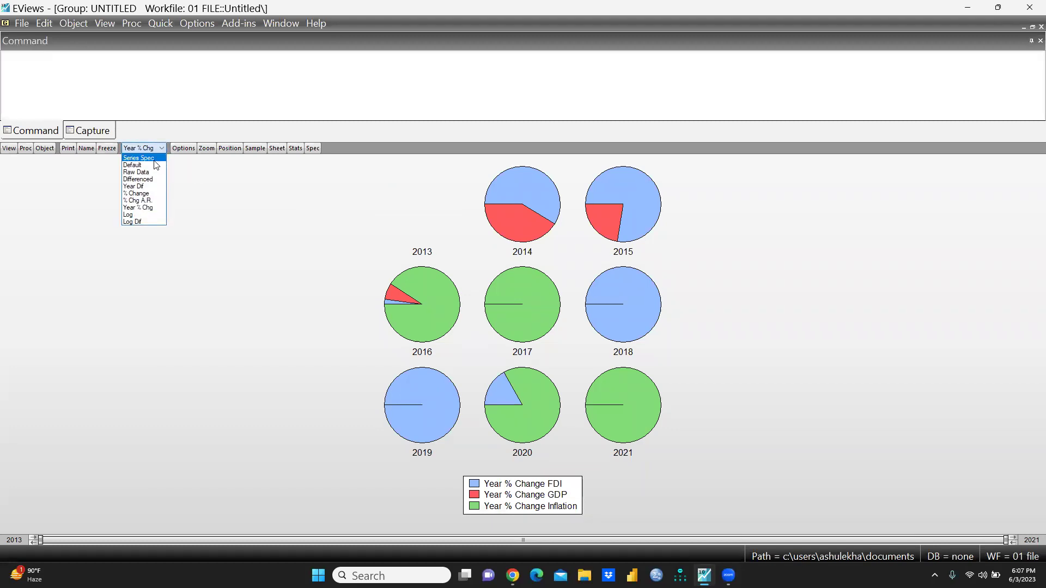
click(134, 222)
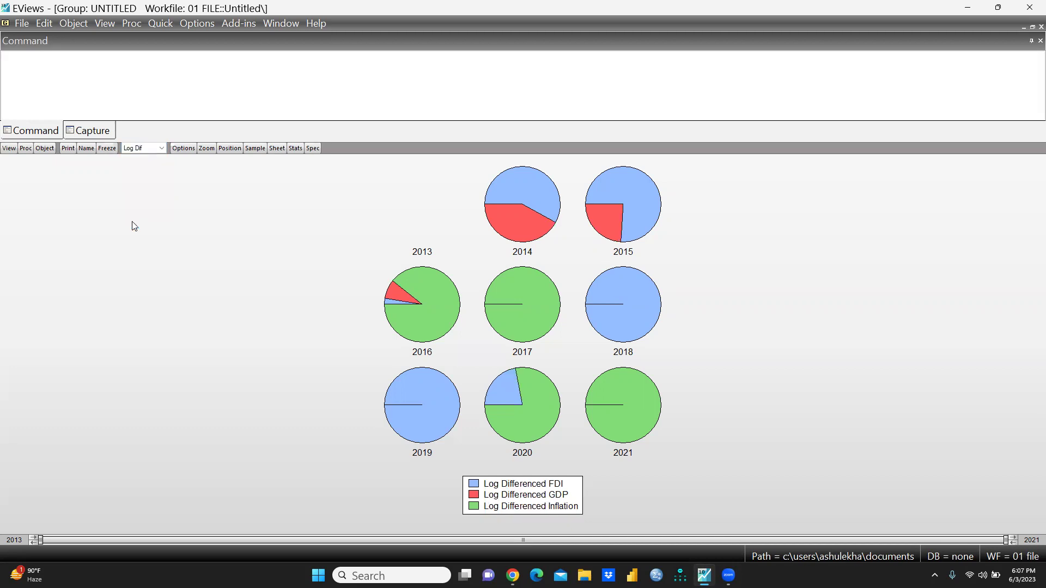
click(145, 149)
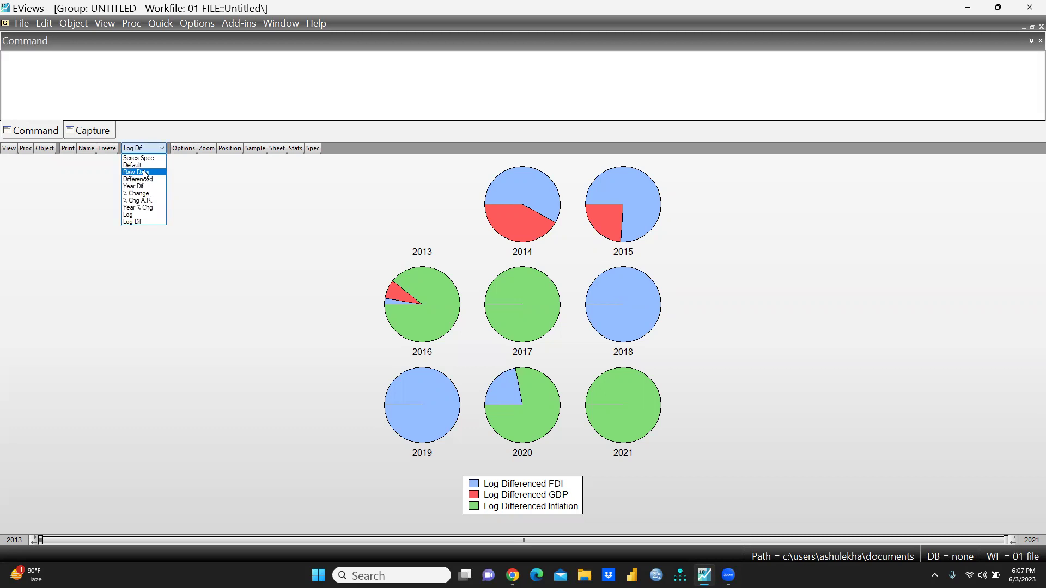
click(145, 172)
click(157, 152)
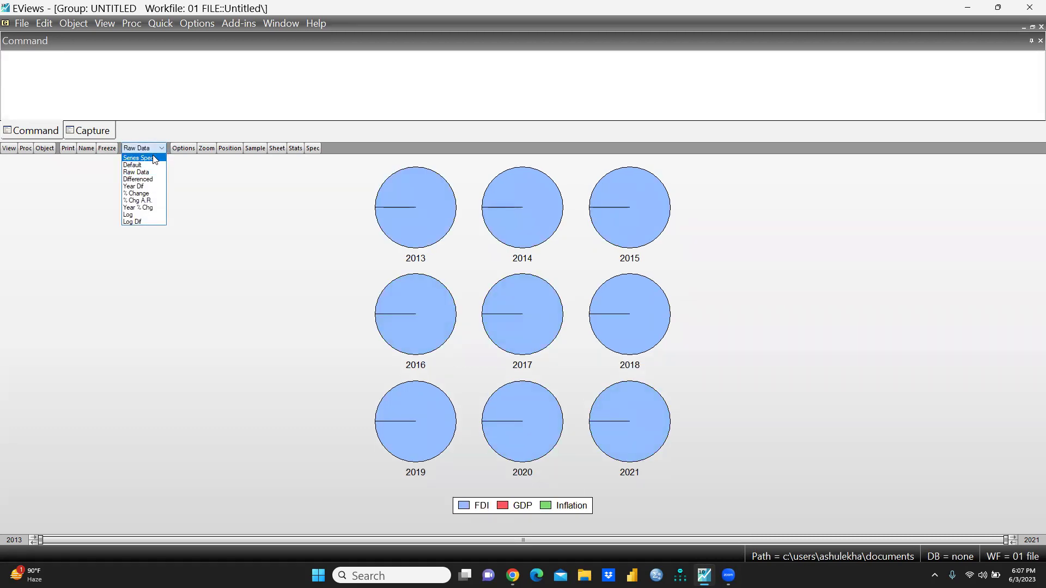
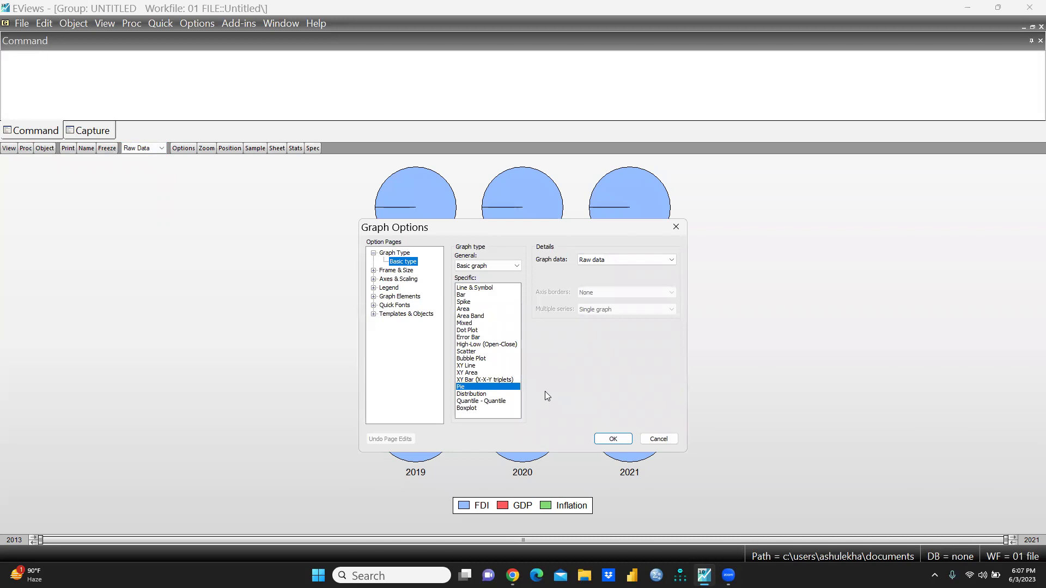
Change the group's specific graph type to Quantile - Quantile, using the Theoretical Q-Q graph and multiple graphs.
click(491, 403)
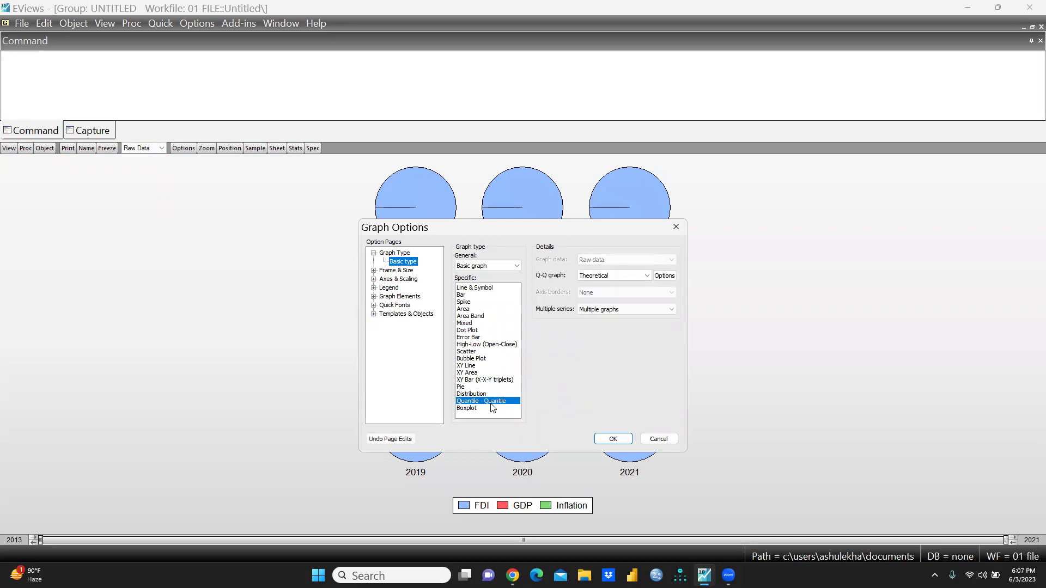
click(610, 439)
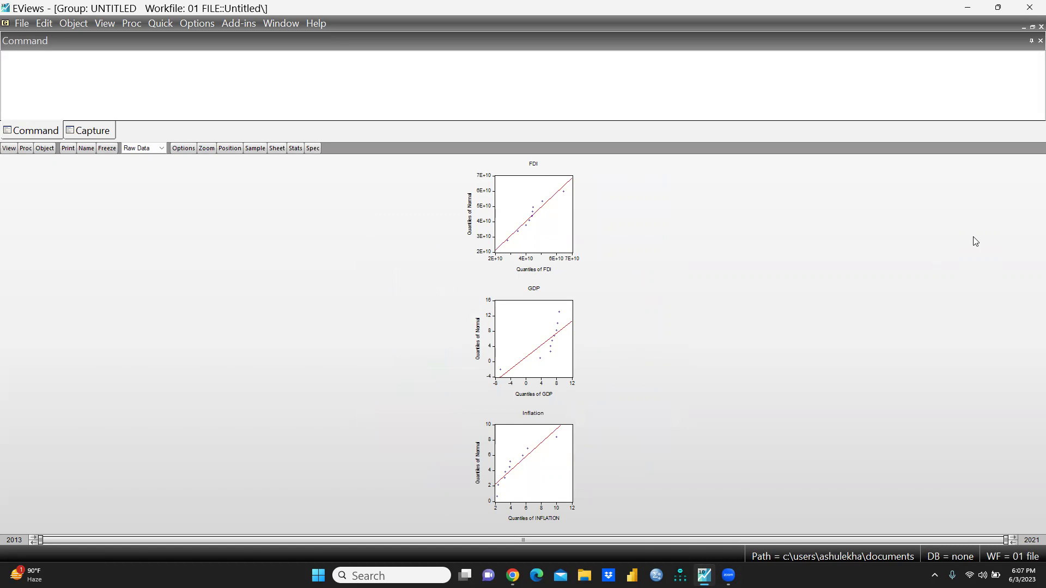
Change the group's specific graph type to XY Bar (X-X-Y triplets).
click(9, 148)
click(33, 213)
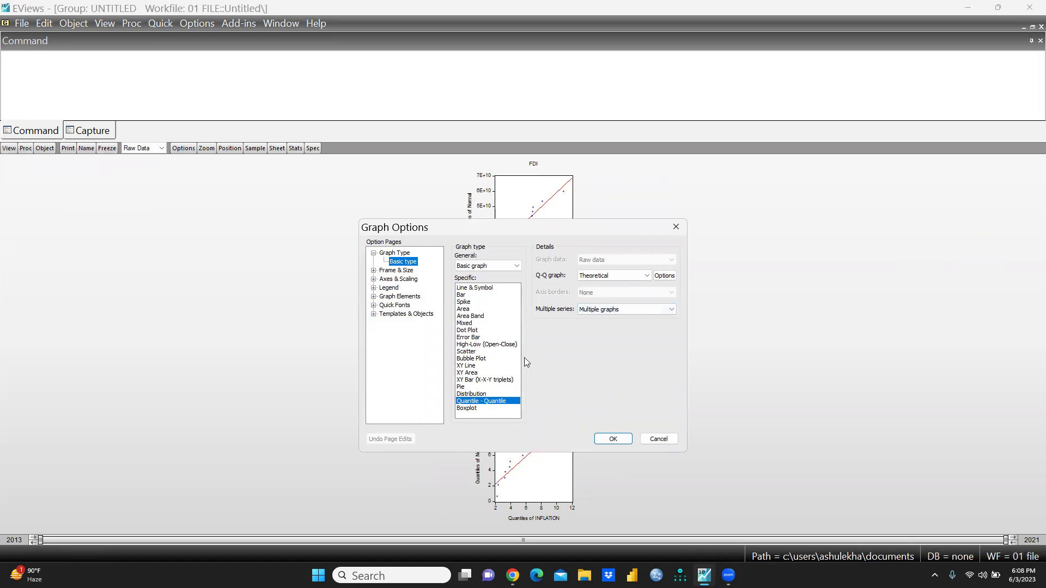
click(465, 380)
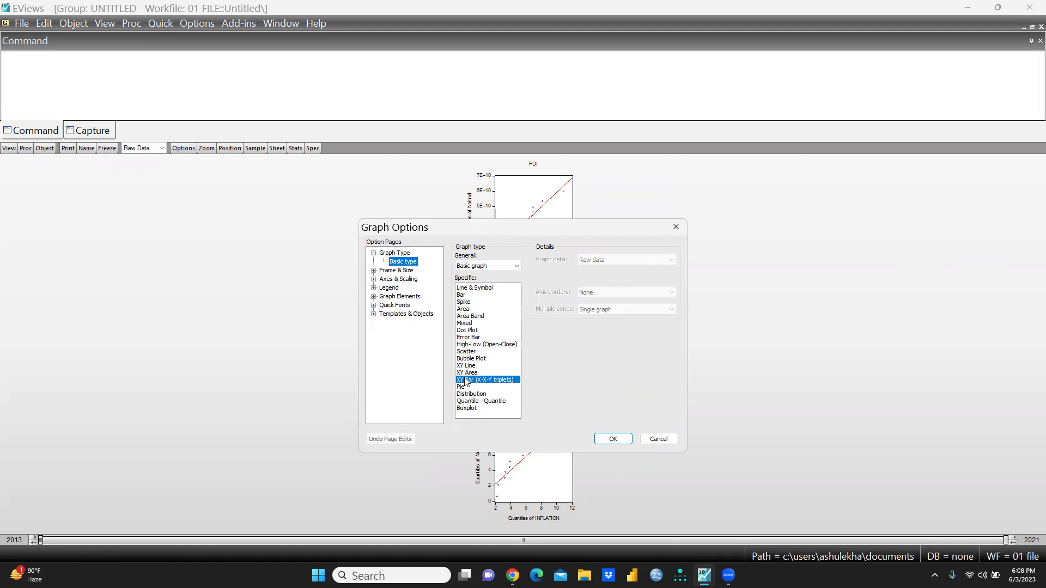
click(612, 439)
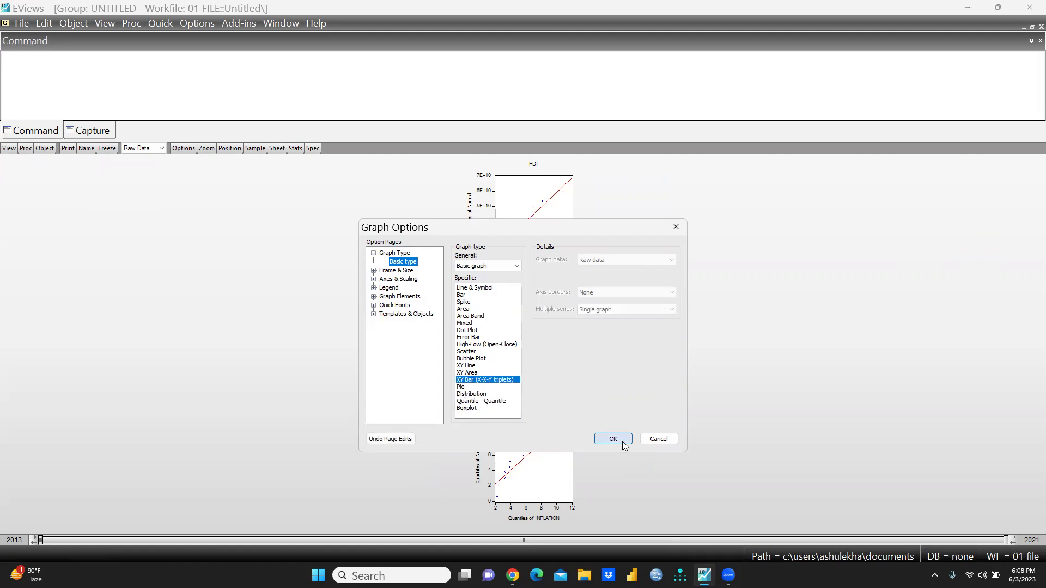
click(10, 148)
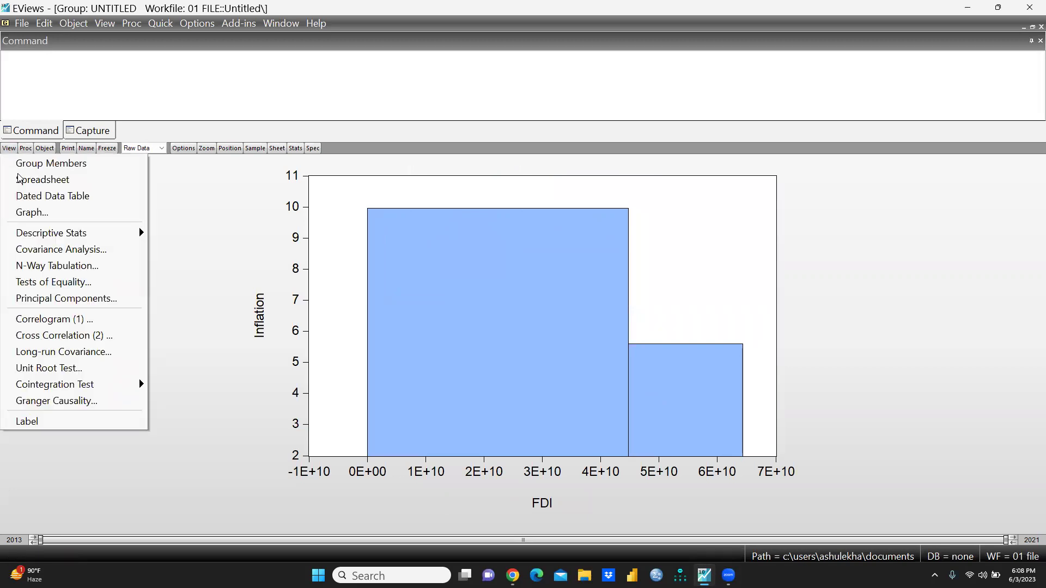
click(36, 214)
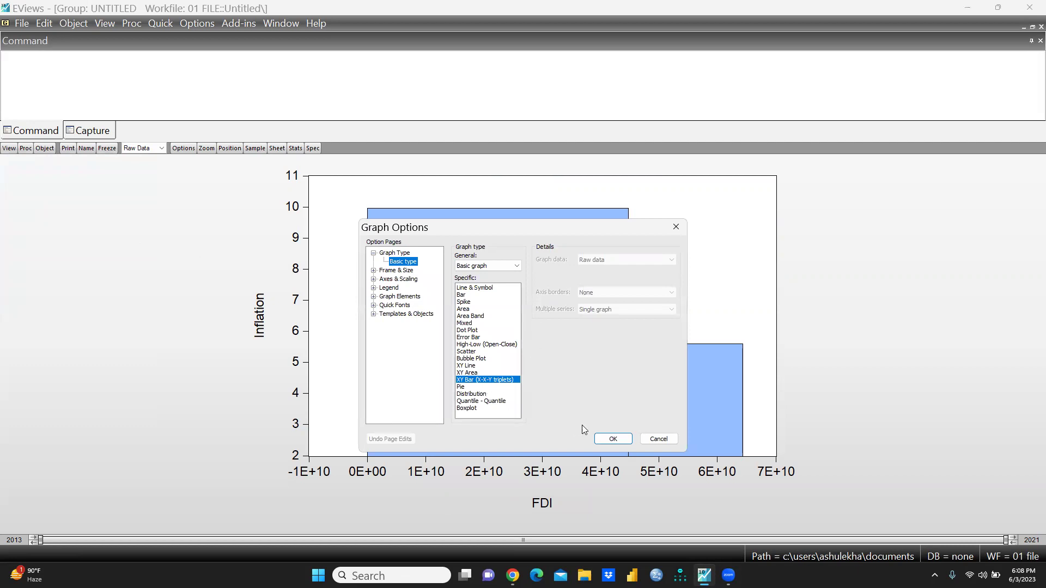
click(482, 374)
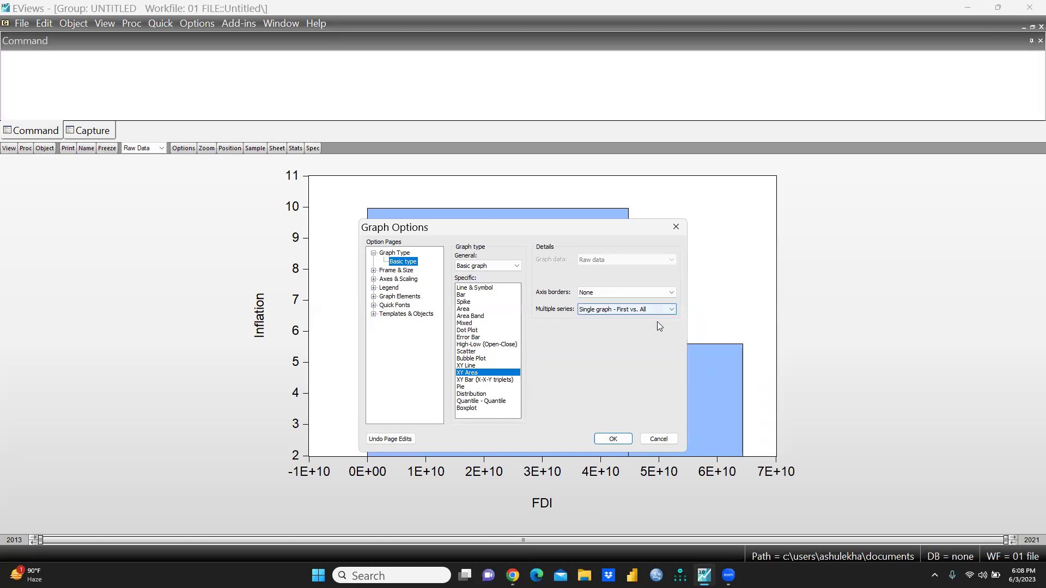
click(468, 379)
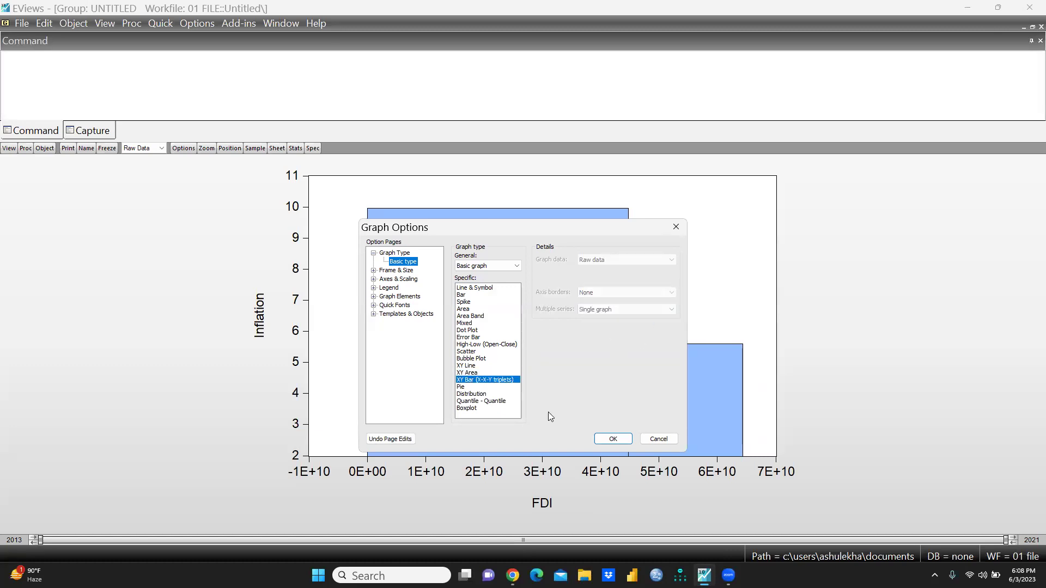
click(612, 439)
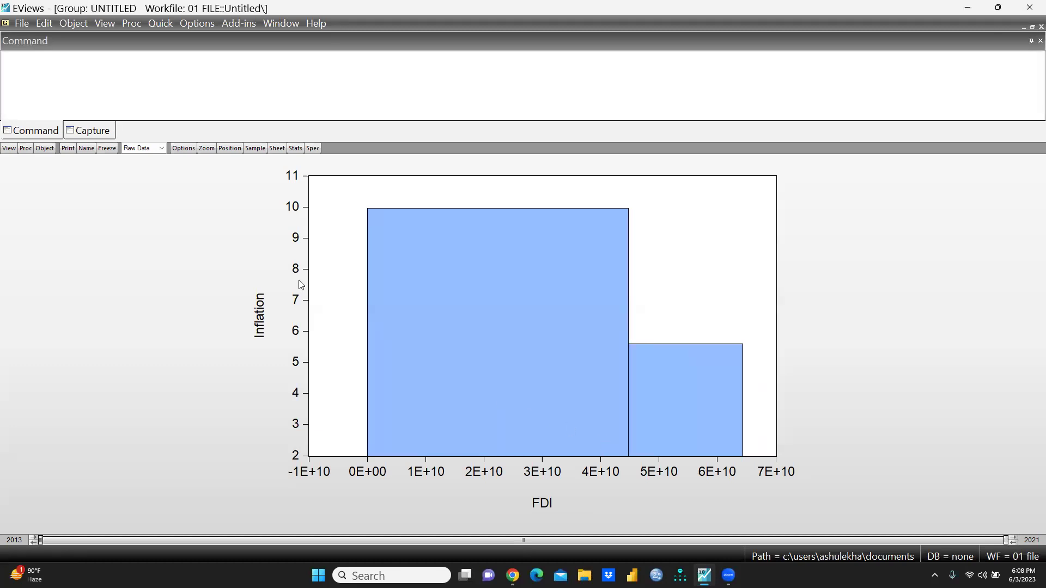
Switch the XY Bar graph's data transformation to Year % Chg and finally to % Change.
click(162, 148)
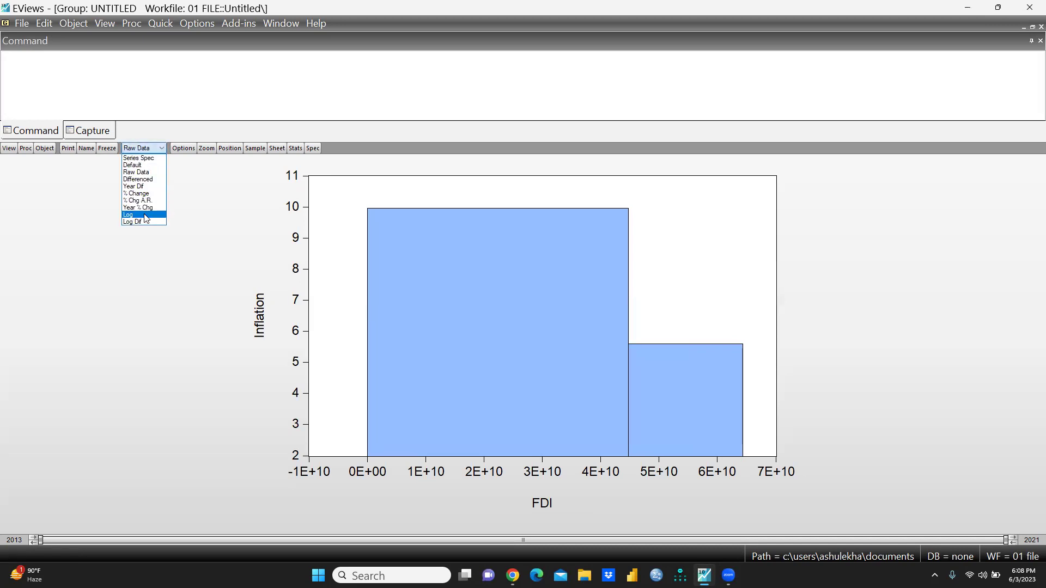
click(147, 208)
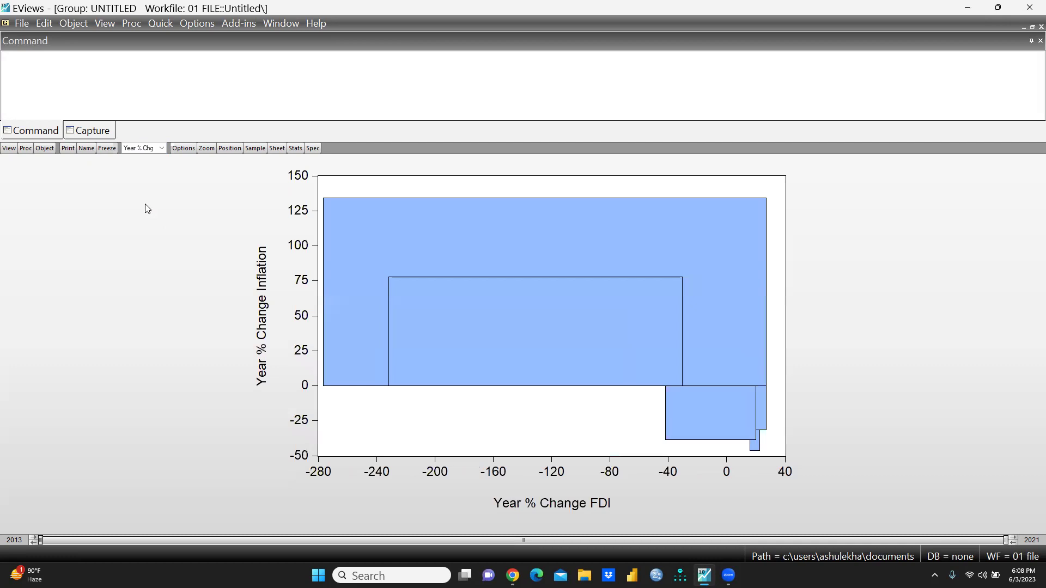
click(162, 148)
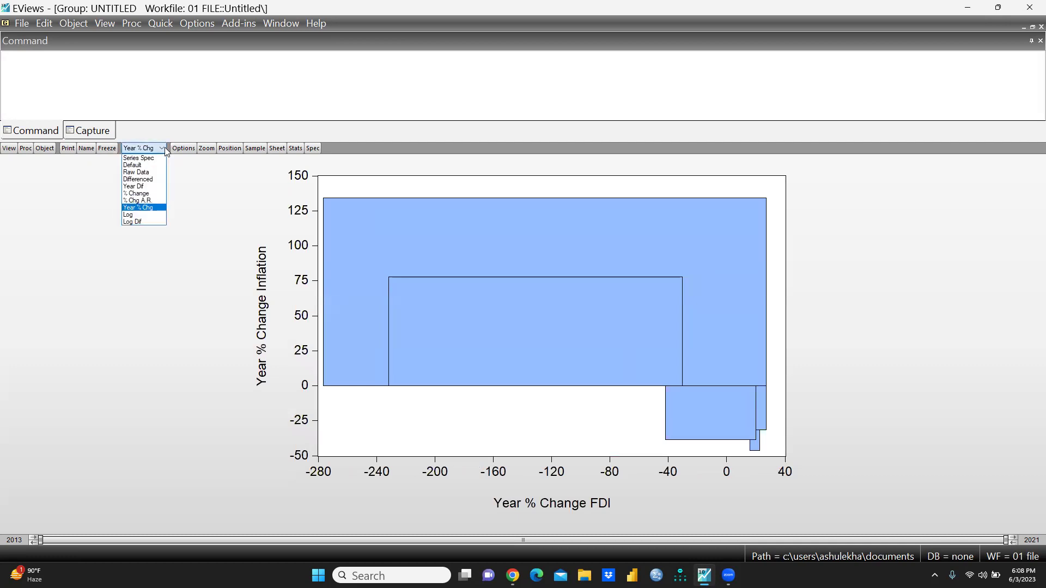
click(141, 198)
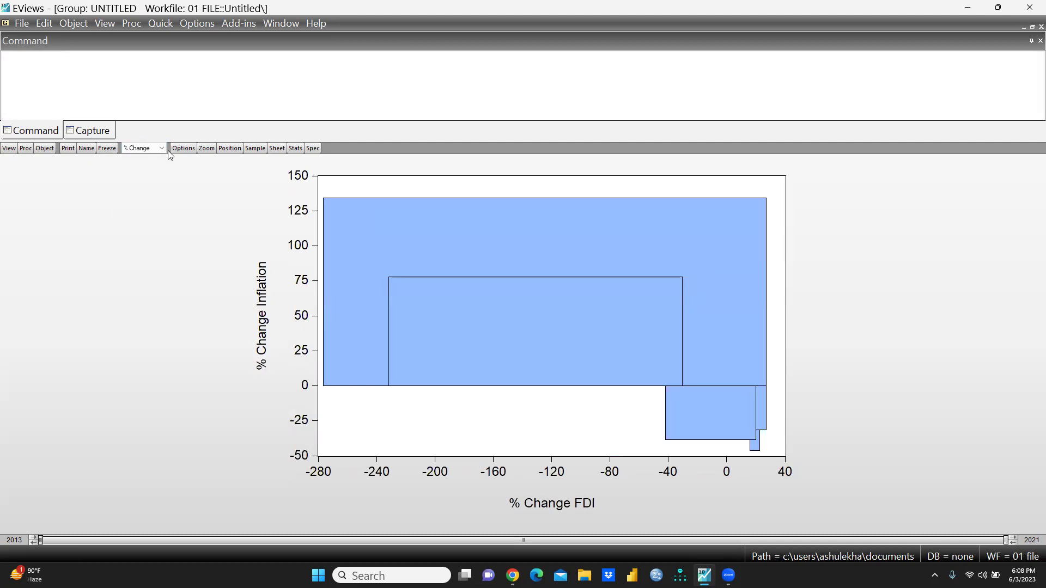
Plot the group as a Dot Plot in a single graph and set its data transformation to Default.
click(9, 149)
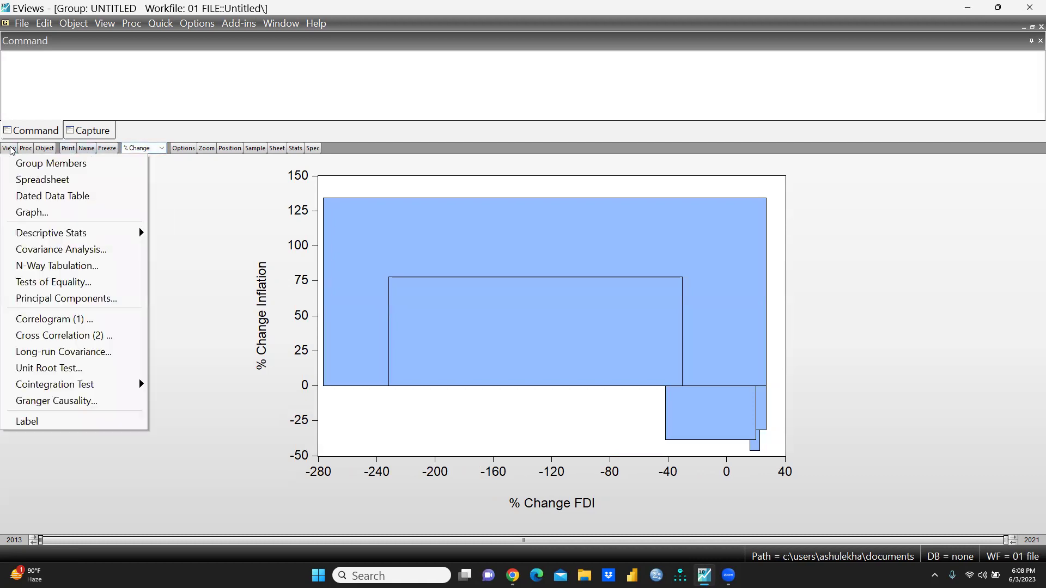
click(50, 216)
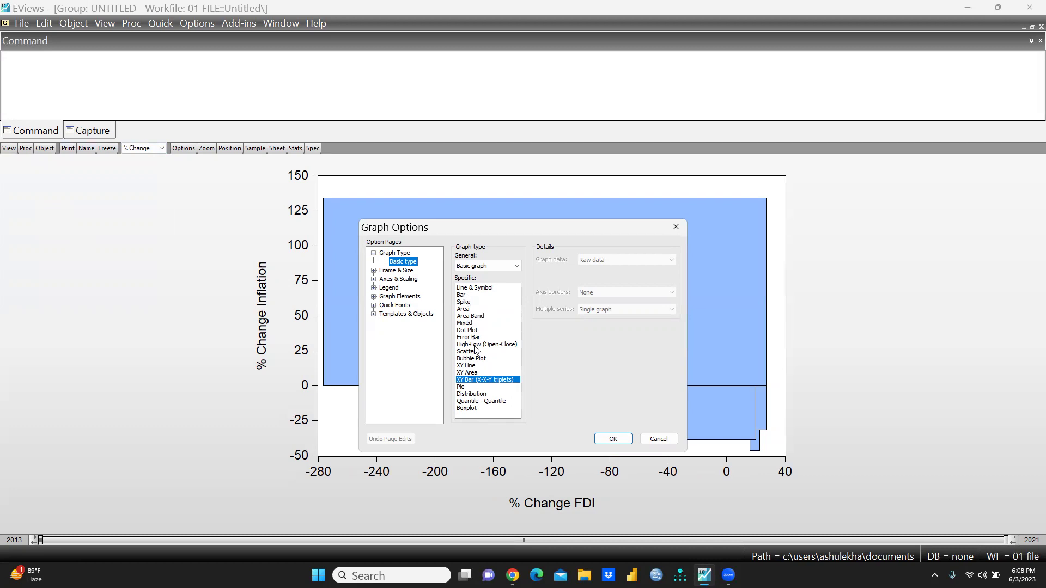
click(467, 330)
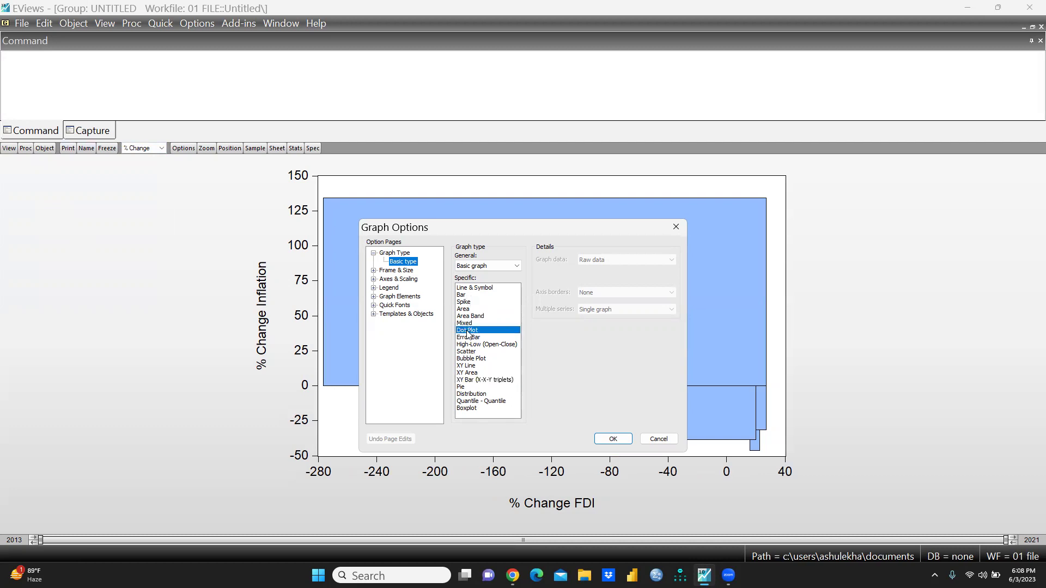
click(613, 439)
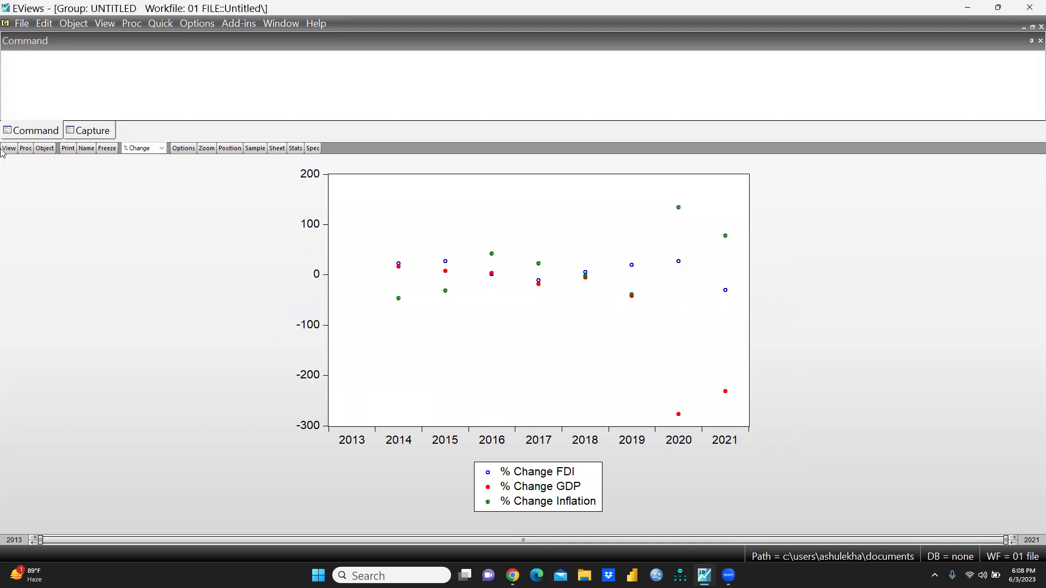
click(162, 149)
click(143, 163)
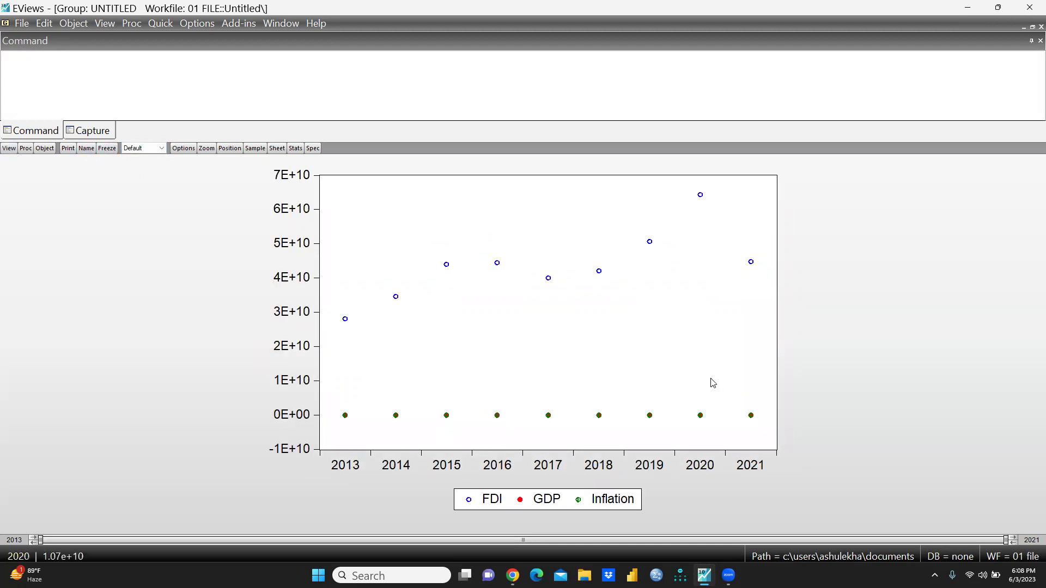
Split the dot plot into multiple graphs, one for each series.
click(9, 148)
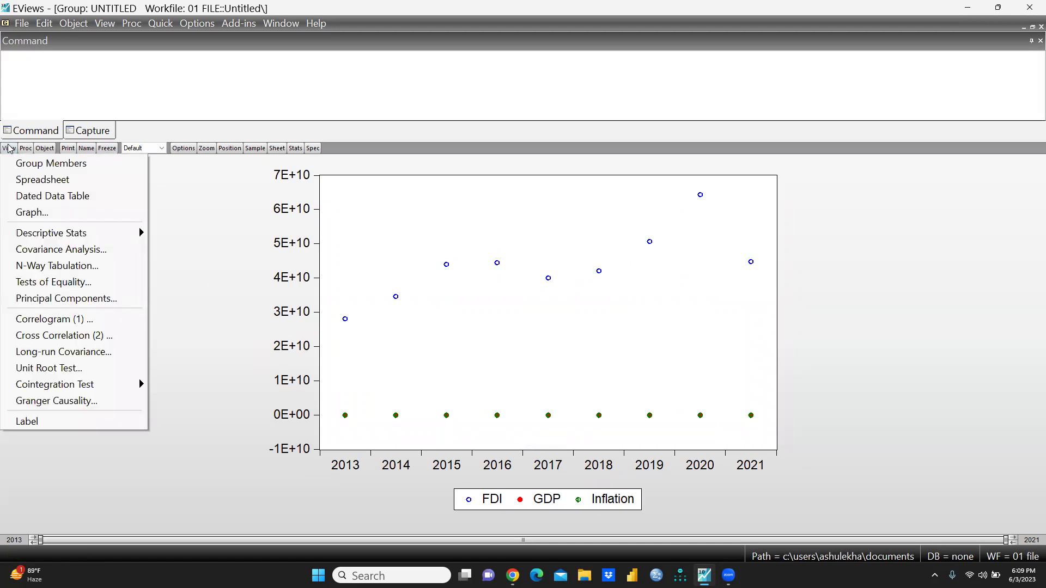
click(51, 213)
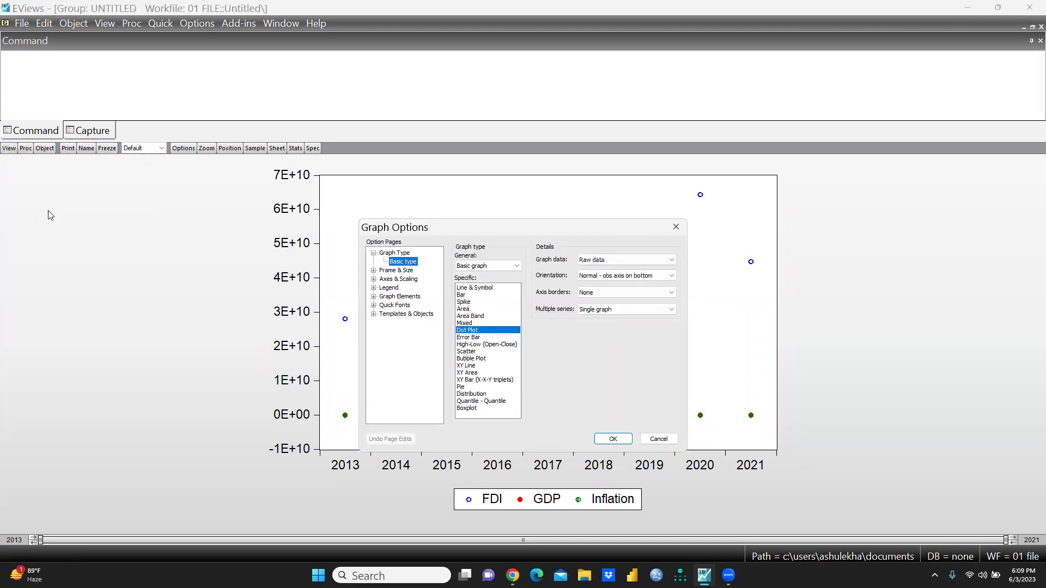
click(668, 311)
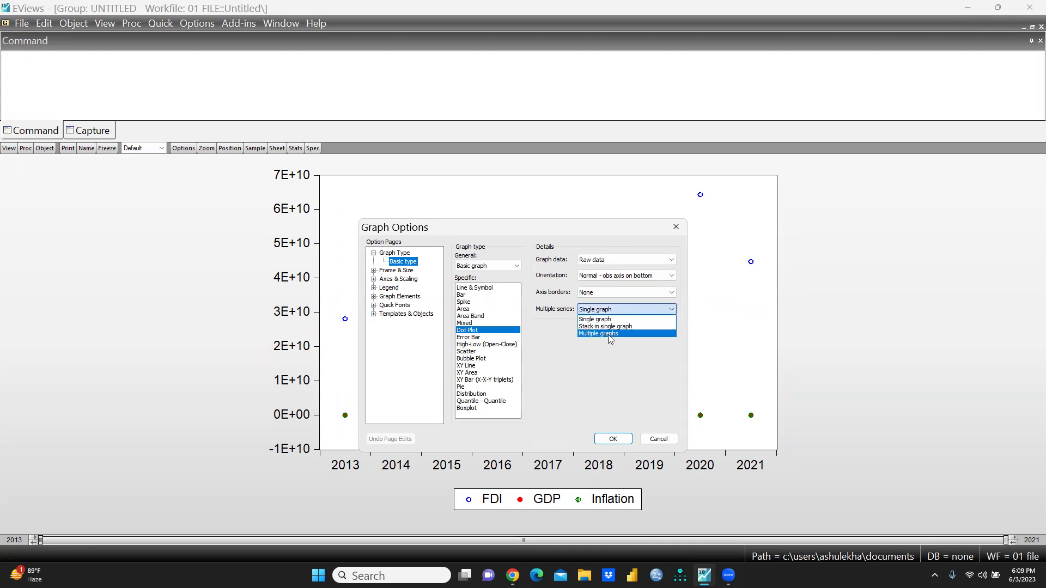
click(610, 334)
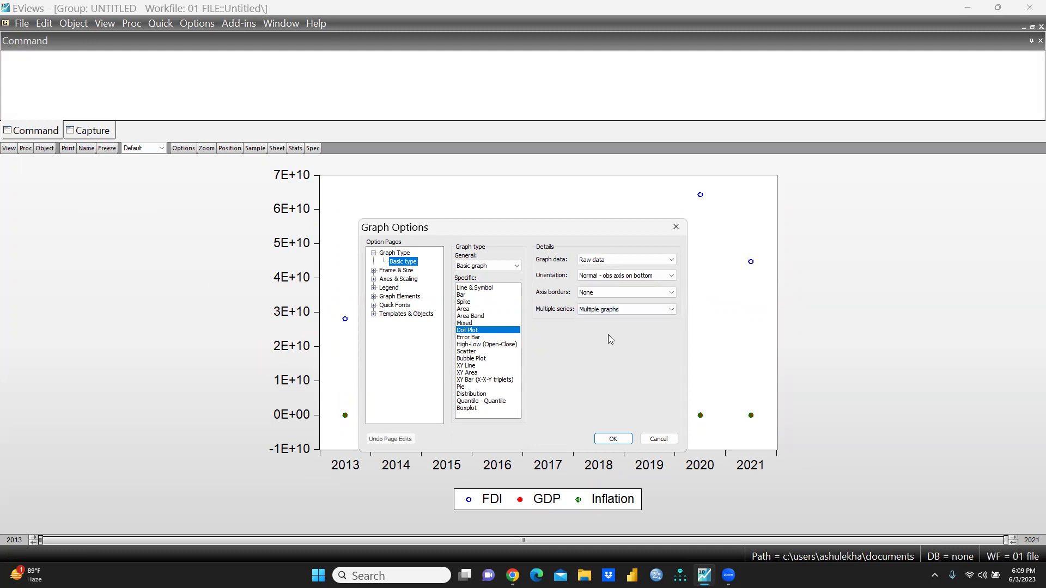
click(601, 443)
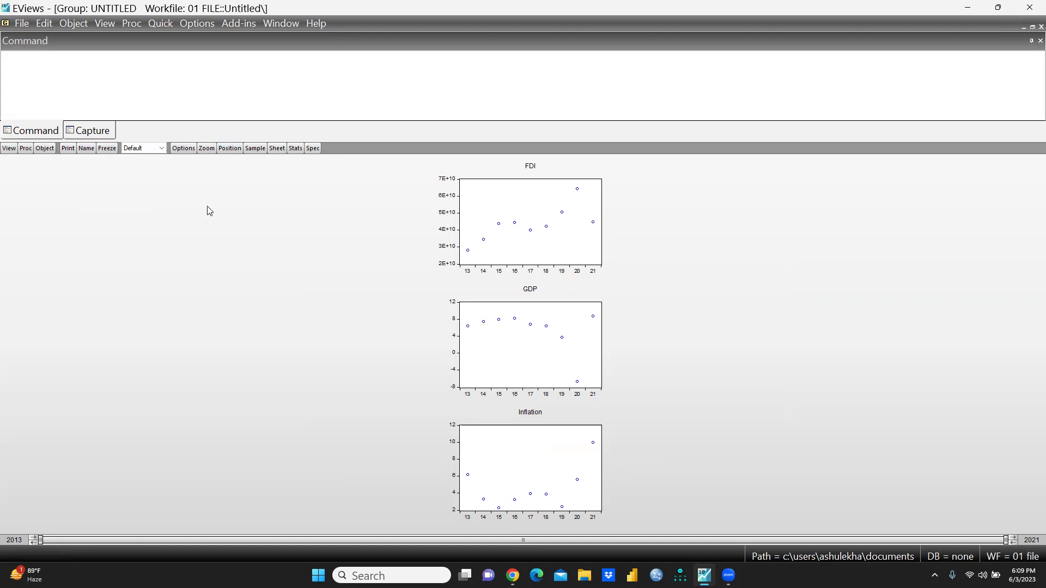
Change the group's specific graph type to Mixed.
click(9, 149)
click(43, 213)
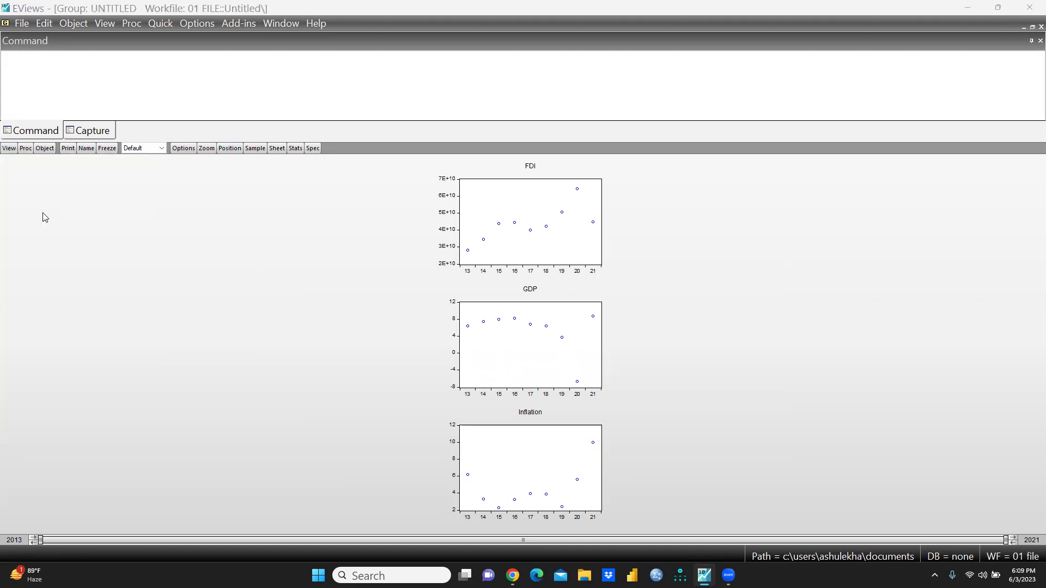
click(469, 325)
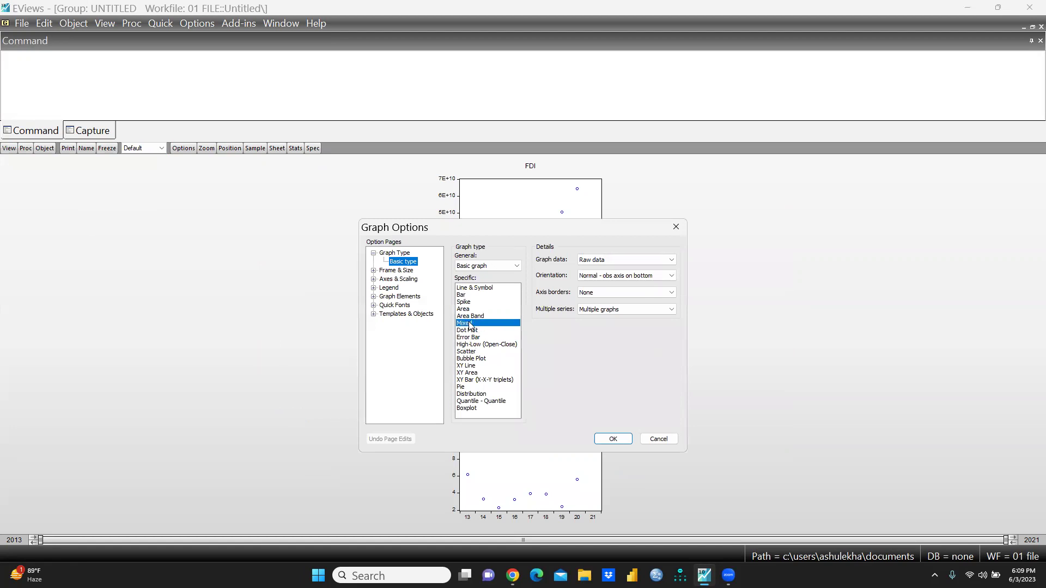
click(611, 442)
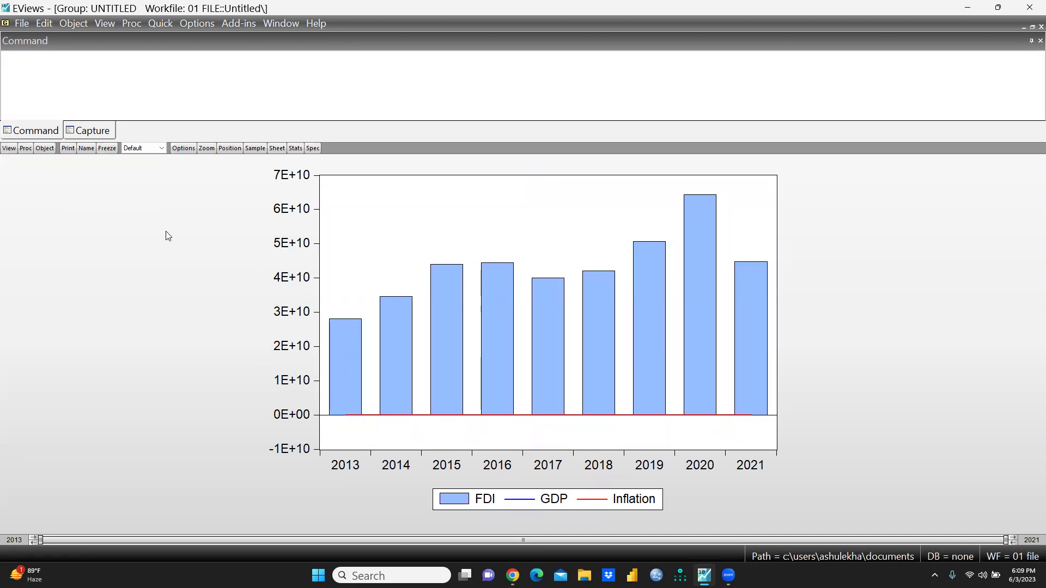
View the mixed graph with the Raw Data, % Change, % Chg A.R. and Year % Chg transformations, and return it to Default.
click(162, 148)
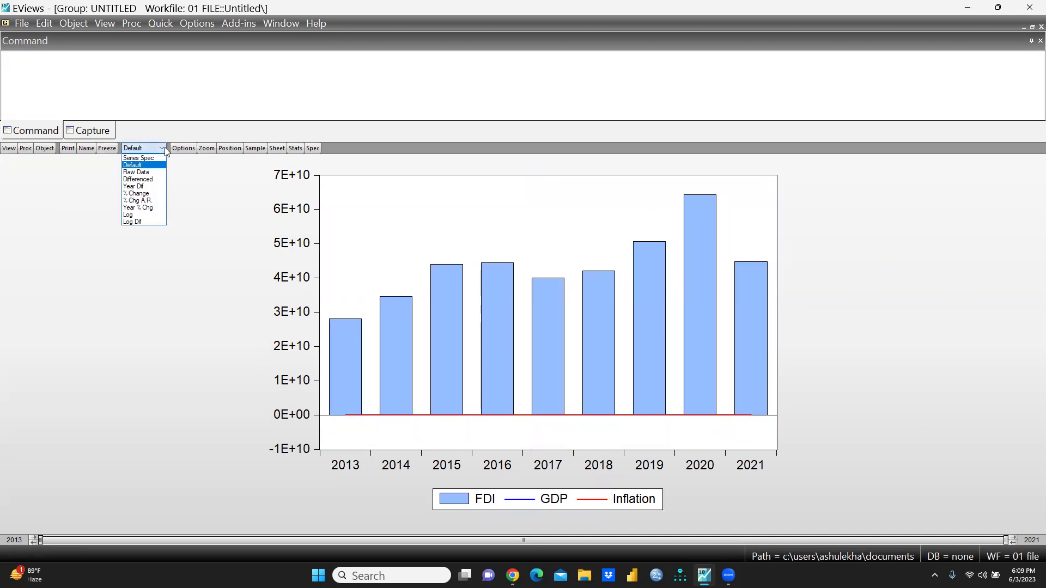
click(143, 172)
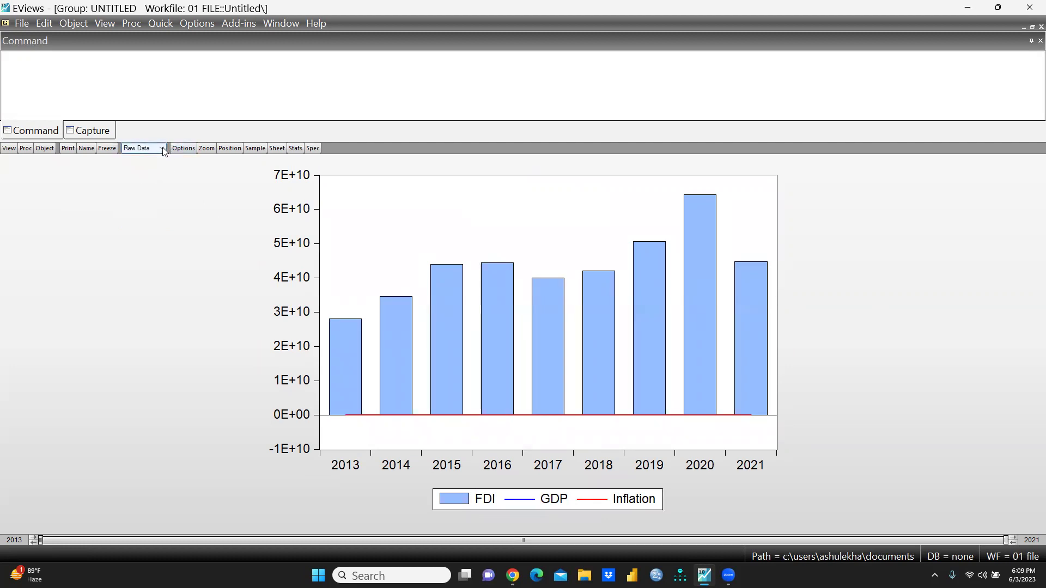
click(162, 148)
click(145, 193)
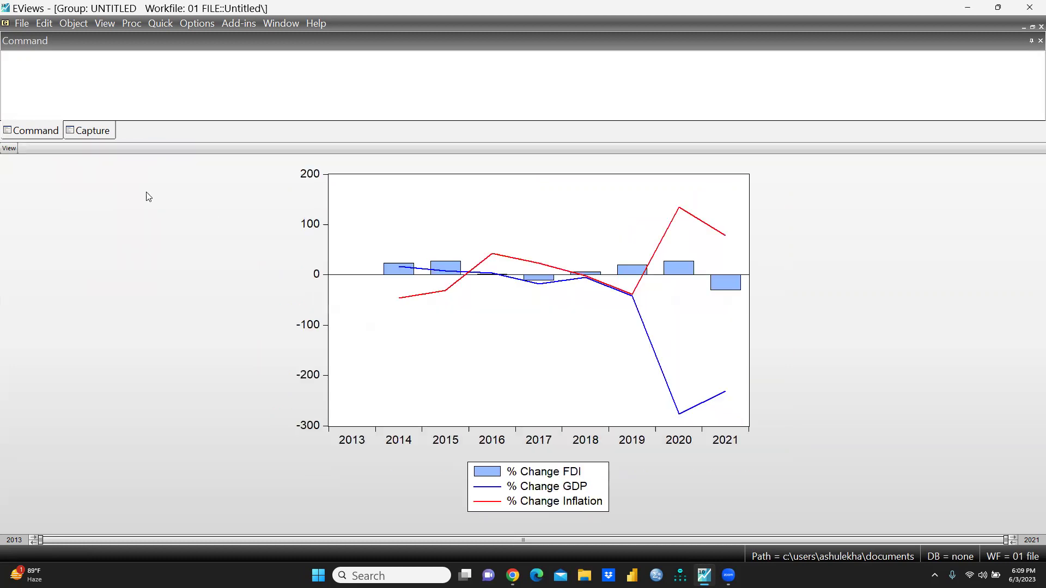
click(161, 148)
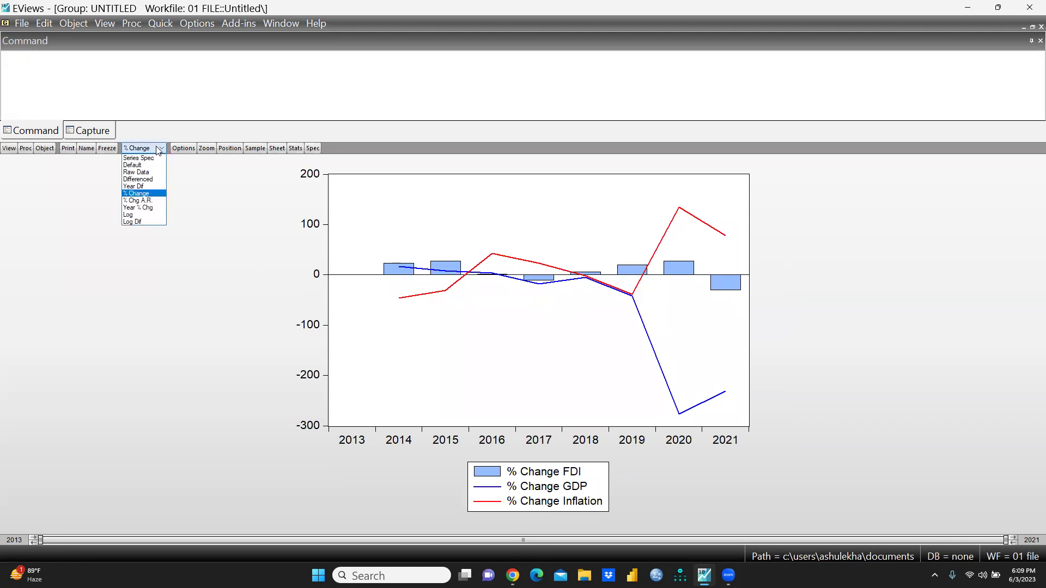
click(152, 201)
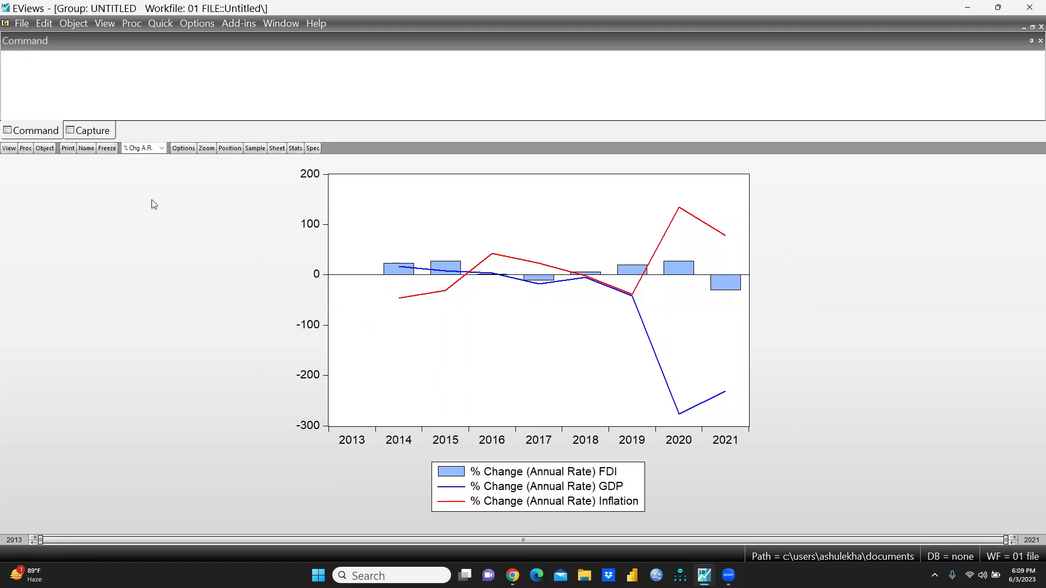
click(161, 148)
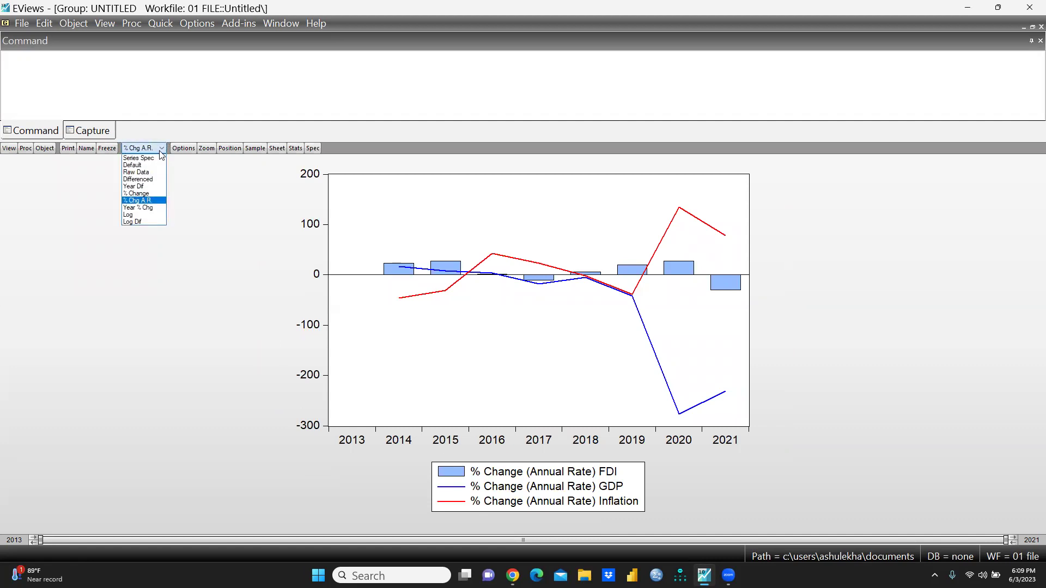
click(152, 212)
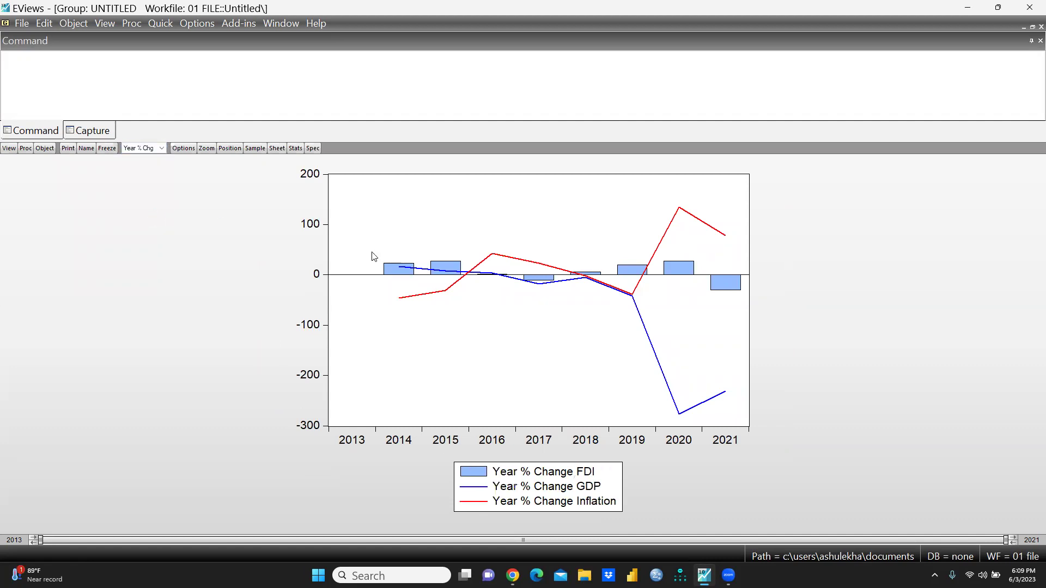
click(163, 148)
click(141, 166)
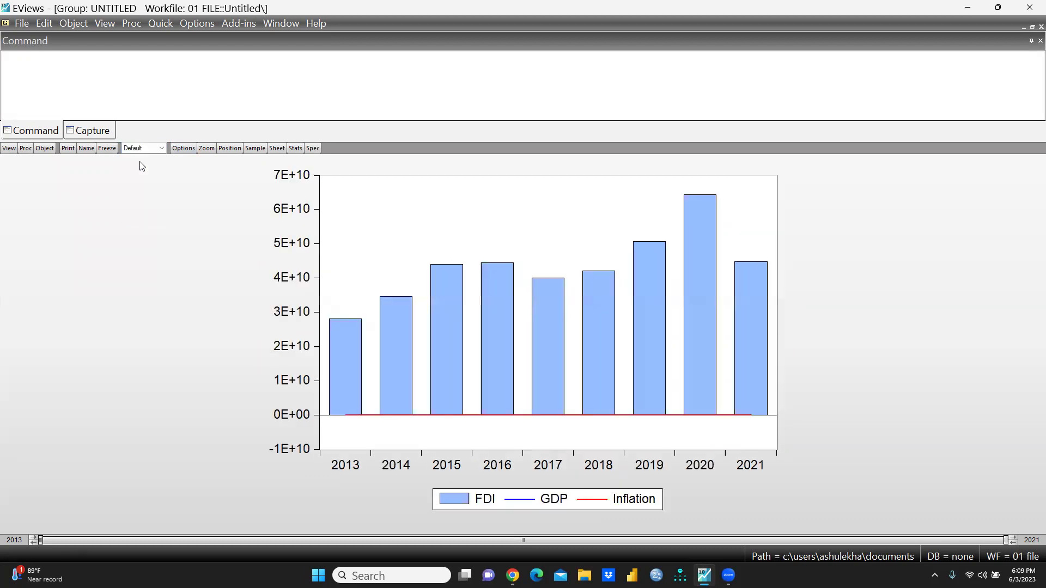